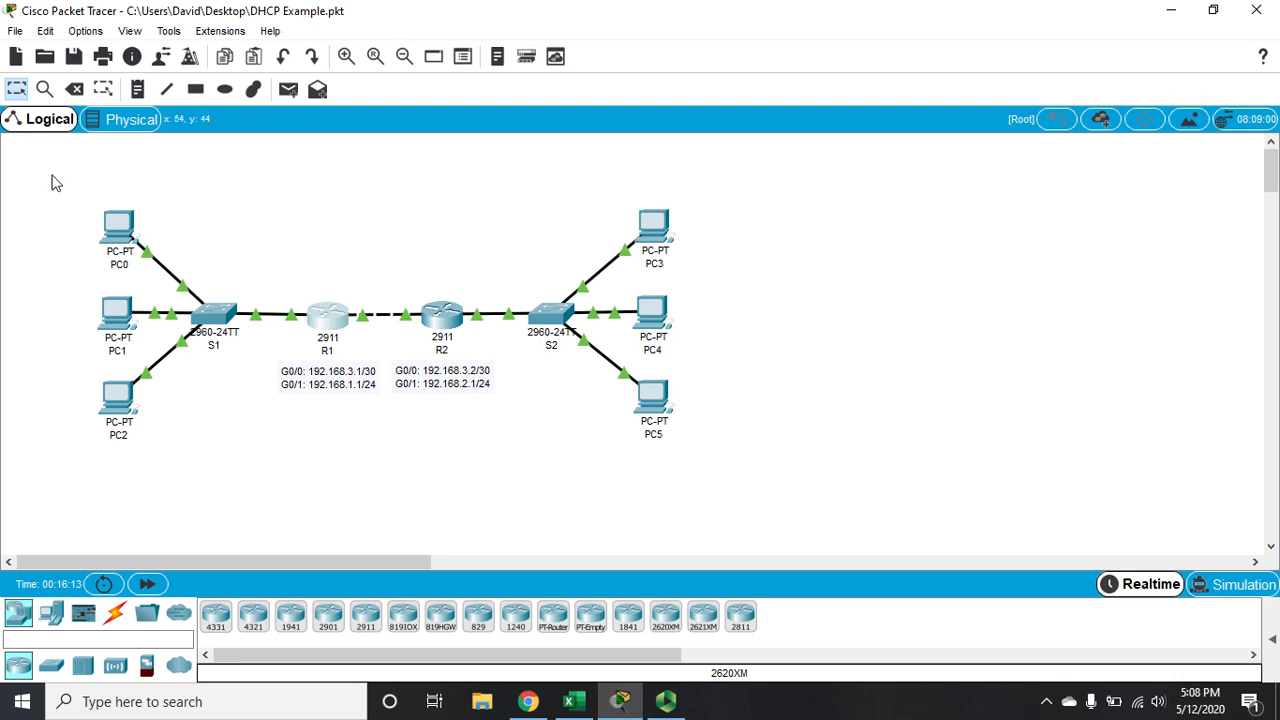
{"action": "left_click_drag", "start_coordinate": [42, 174], "coordinate": [285, 442]}
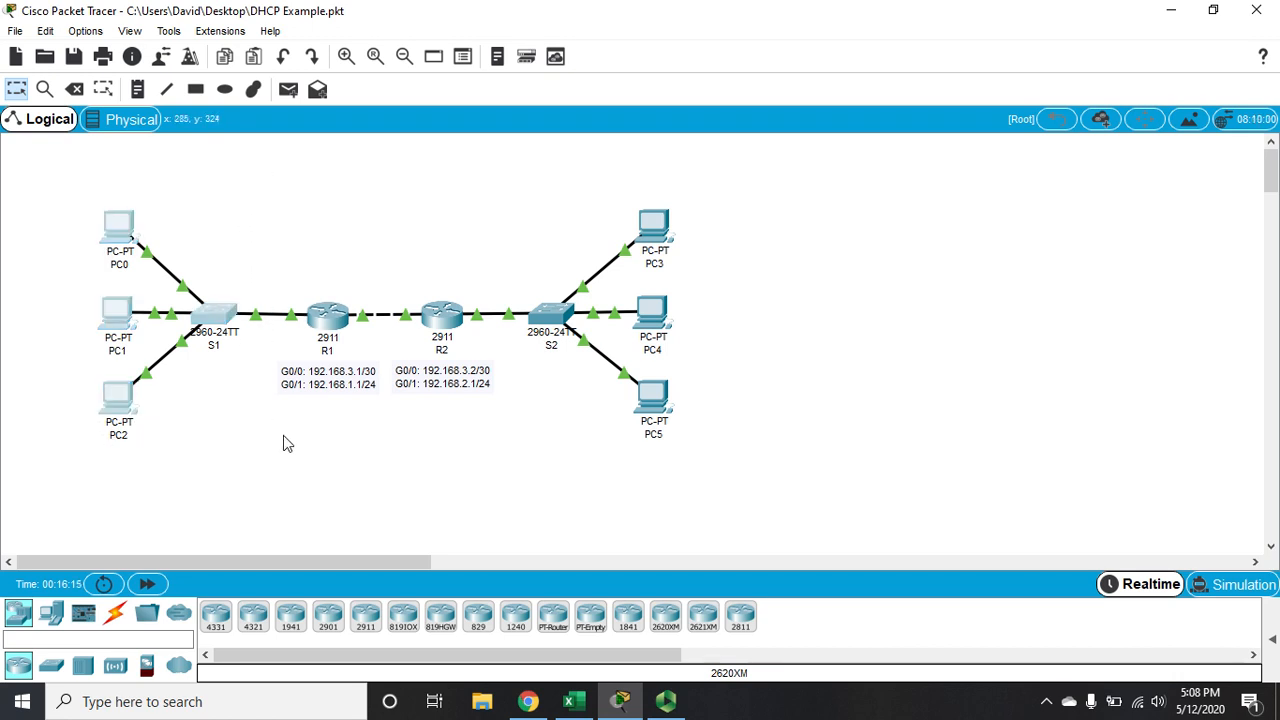
{"action": "left_click_drag", "start_coordinate": [507, 187], "coordinate": [780, 536]}
{"action": "left_click_drag", "start_coordinate": [335, 216], "coordinate": [433, 422]}
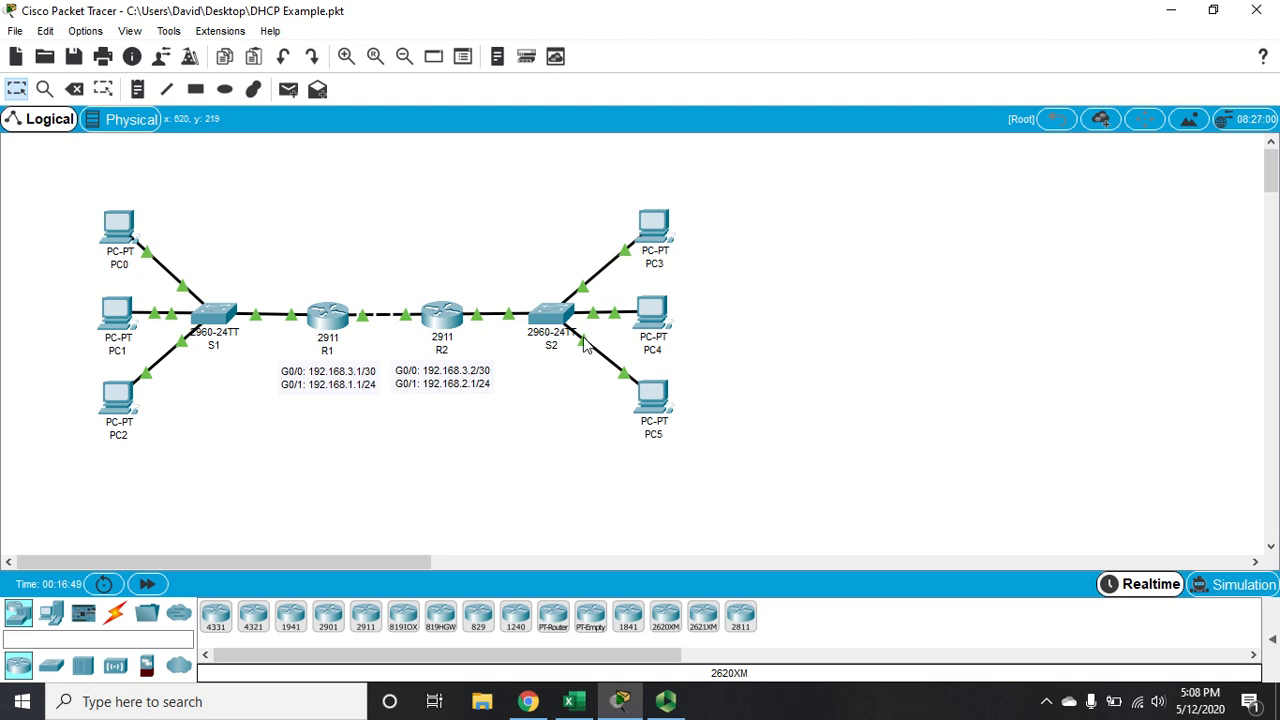
{"action": "left_click_drag", "start_coordinate": [528, 200], "coordinate": [770, 488]}
{"action": "left_click", "coordinate": [770, 488]}
Shift R2's interface address note slightly so it sits more centrally beneath the router
{"action": "mouse_move", "coordinate": [451, 309]}
{"action": "mouse_move", "coordinate": [424, 393]}
{"action": "left_mouse_down"}
{"action": "mouse_move", "coordinate": [455, 397]}
{"action": "mouse_move", "coordinate": [435, 388]}
{"action": "left_mouse_up"}
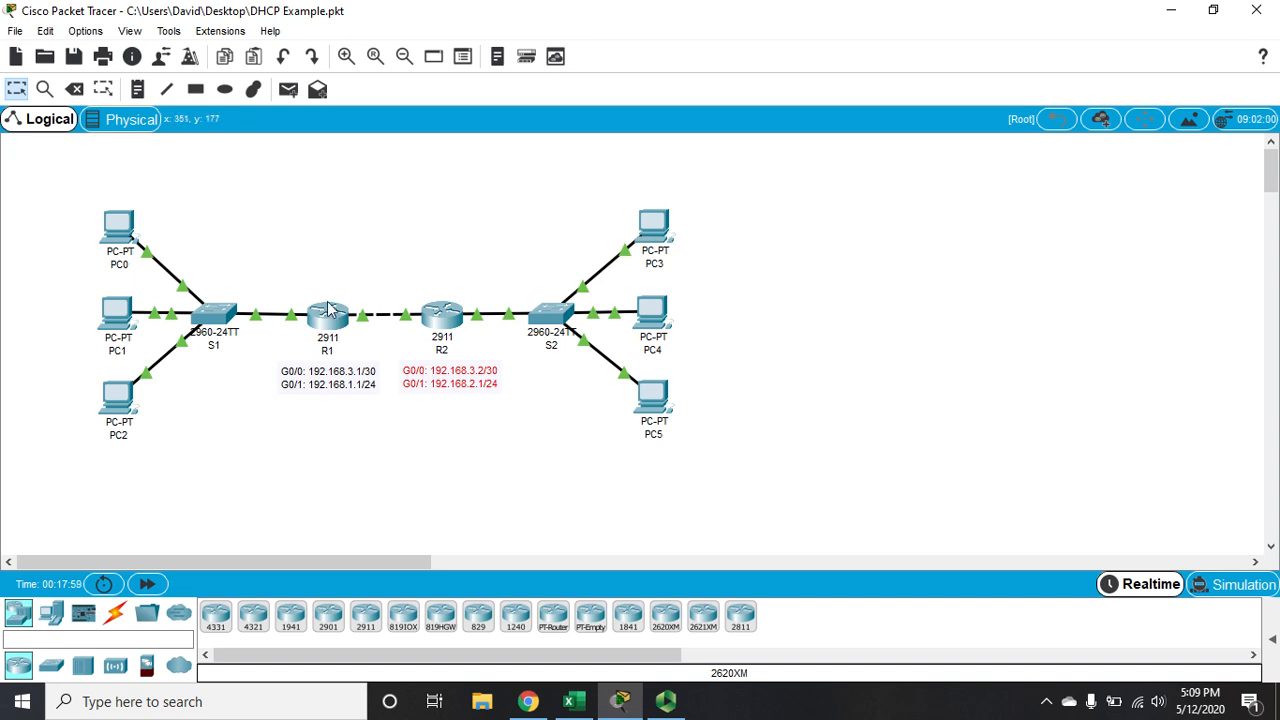
{"action": "mouse_move", "coordinate": [325, 312]}
{"action": "left_click_drag", "start_coordinate": [575, 195], "coordinate": [809, 559]}
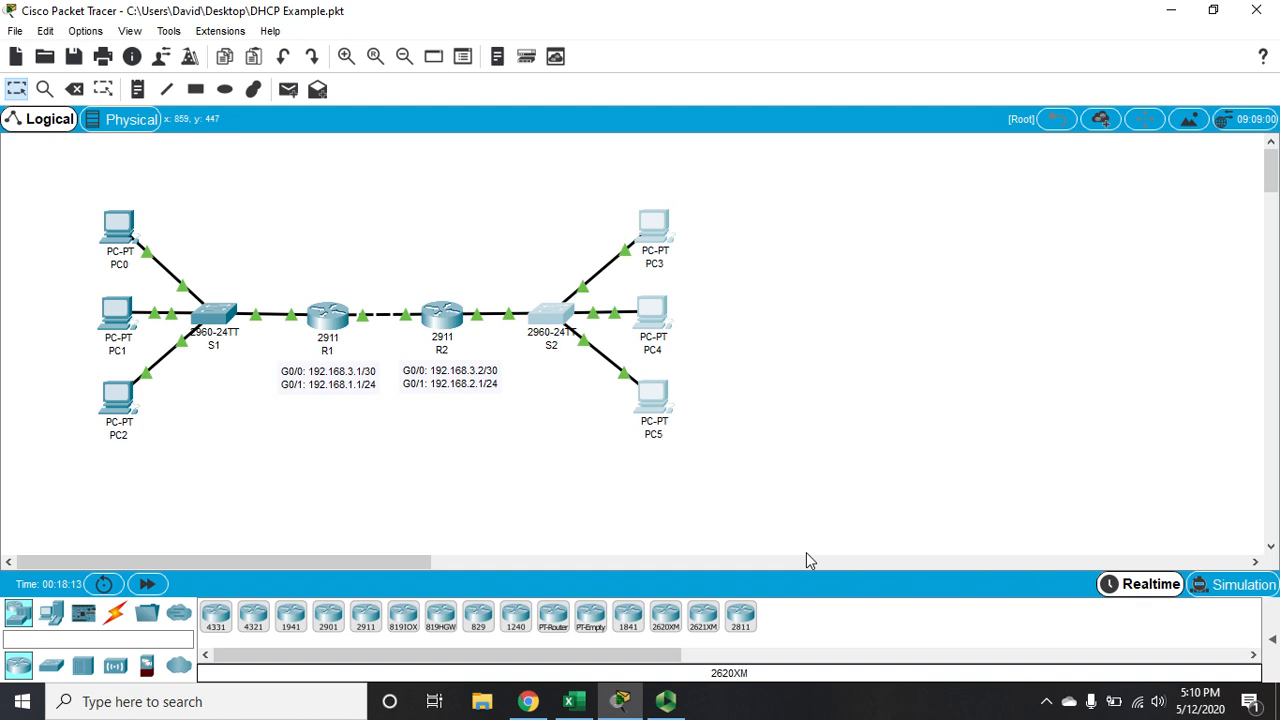
{"action": "left_click", "coordinate": [629, 526]}
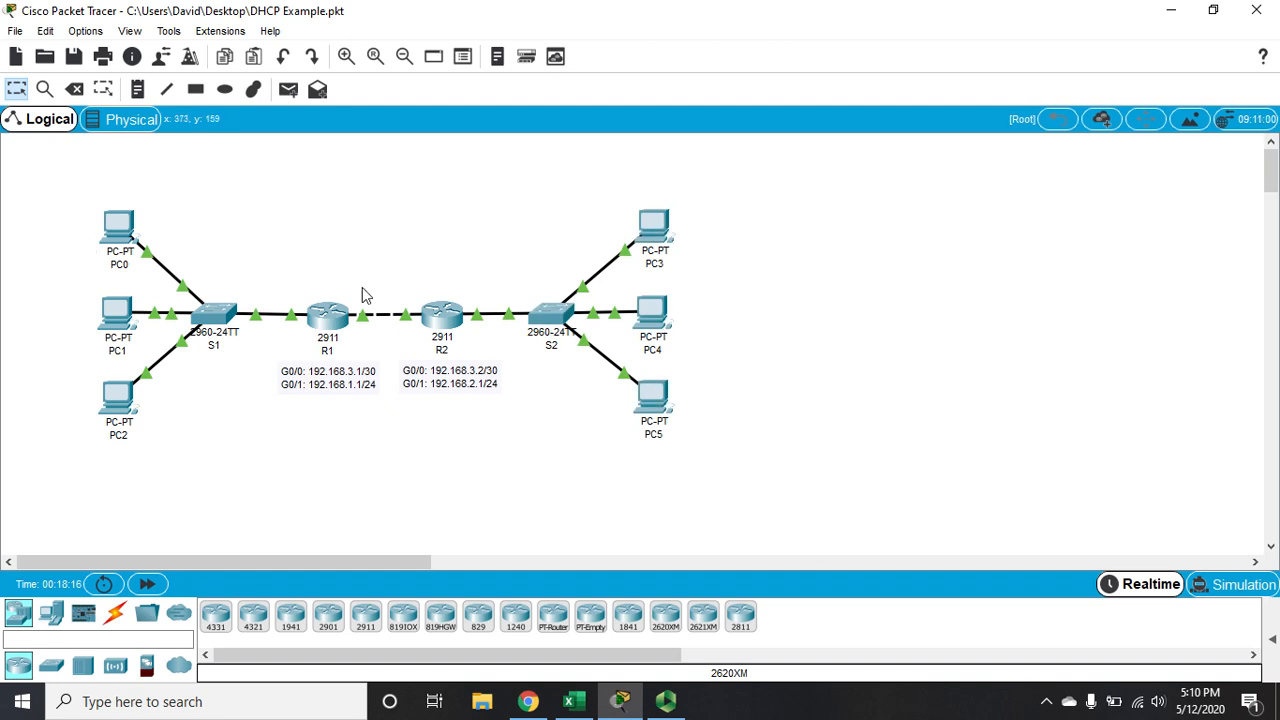
Open router R1's command line in a maximized window and enter global configuration mode
{"action": "left_click", "coordinate": [340, 318]}
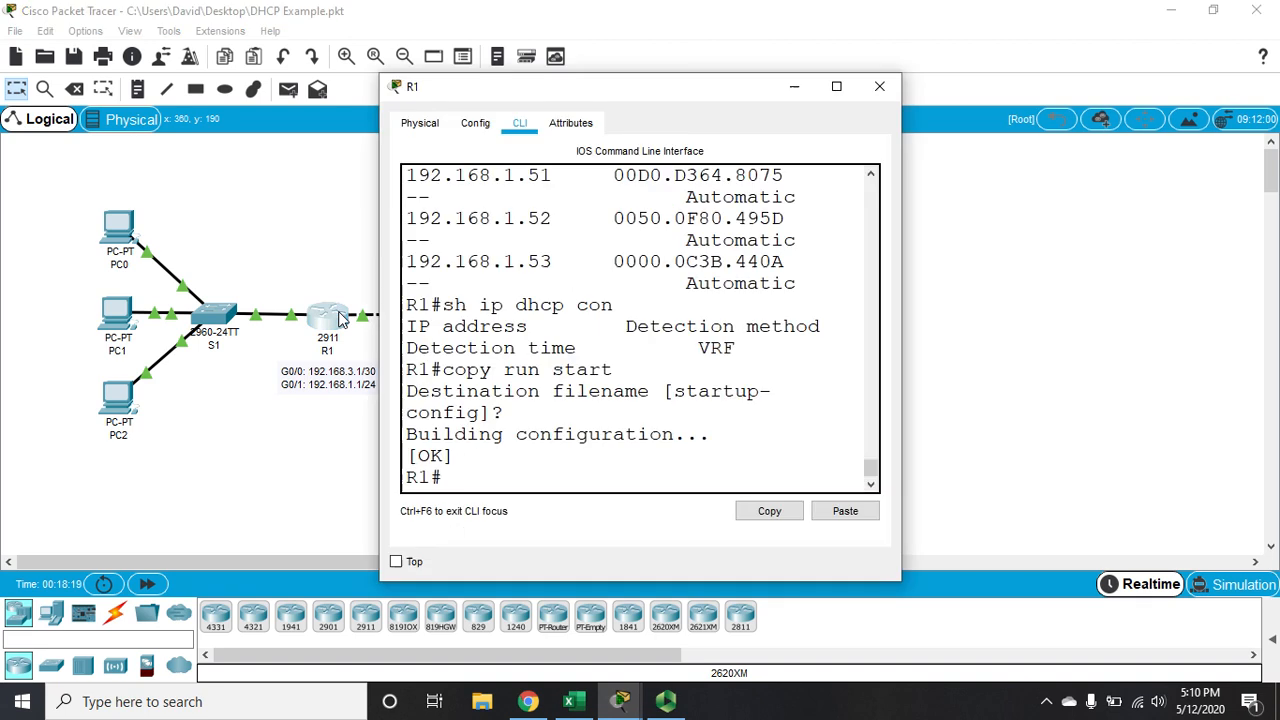
{"action": "left_click", "coordinate": [837, 89]}
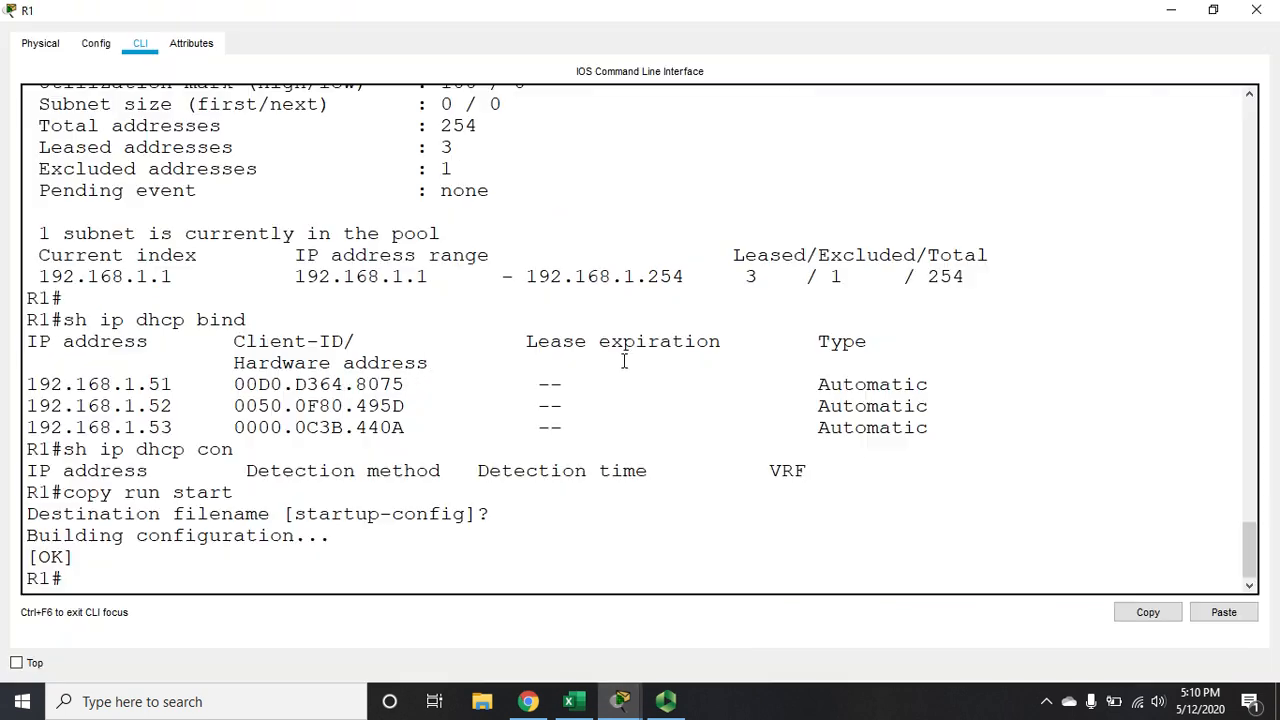
{"action": "key", "text": "Return"}
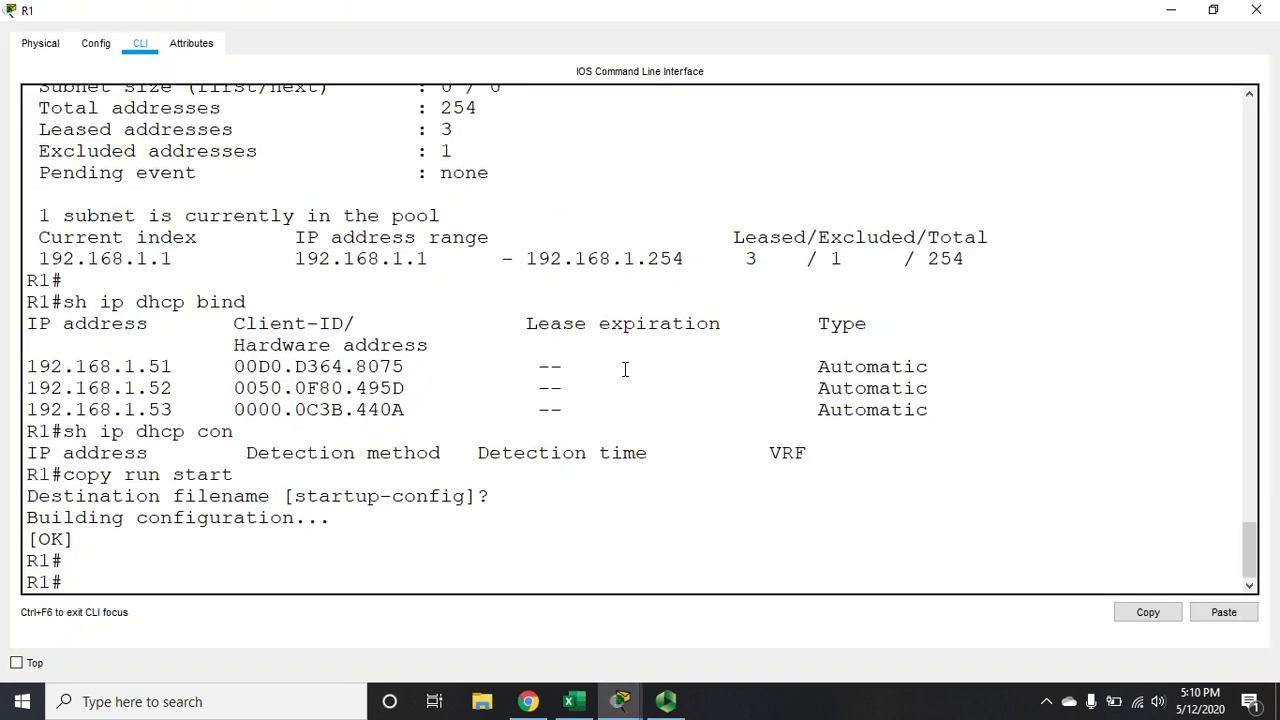
{"action": "type", "text": "config t"}
{"action": "key", "text": "Return"}
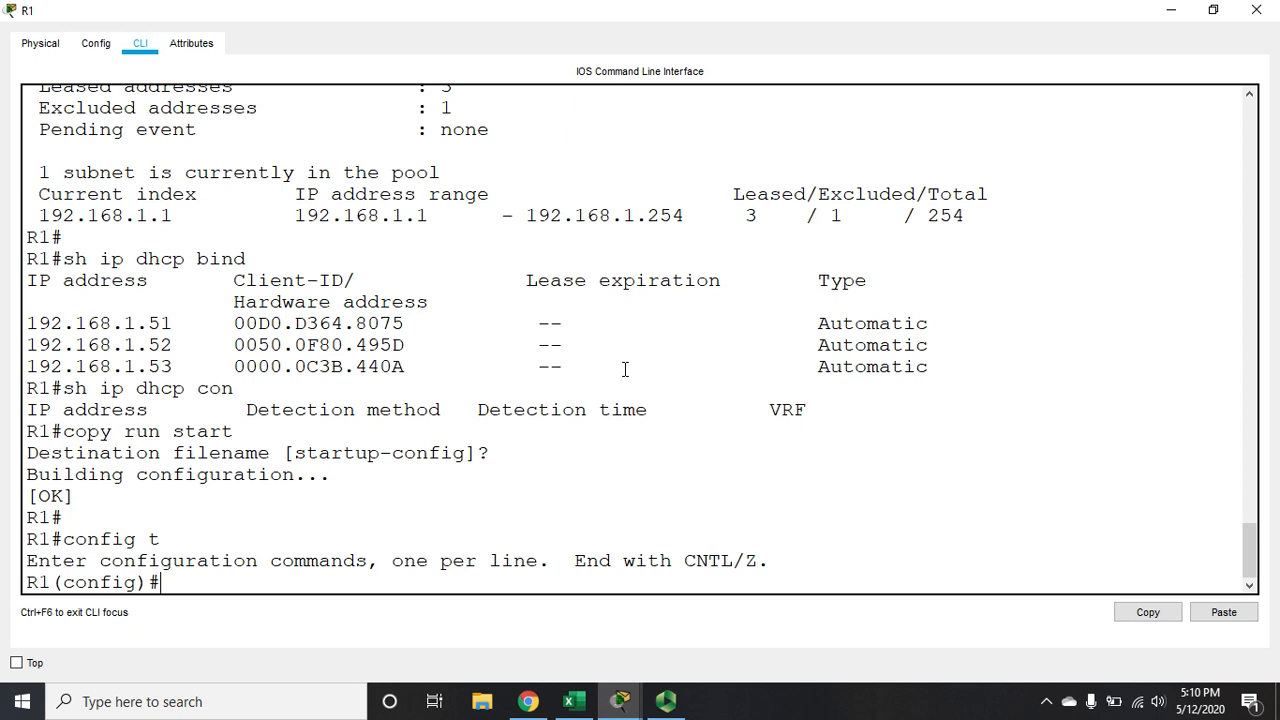
Exclude the addresses 192.168.2.1 through 192.168.2.50 from DHCP assignment on R1
{"action": "type", "text": "ip dhcp exc 192.1"}
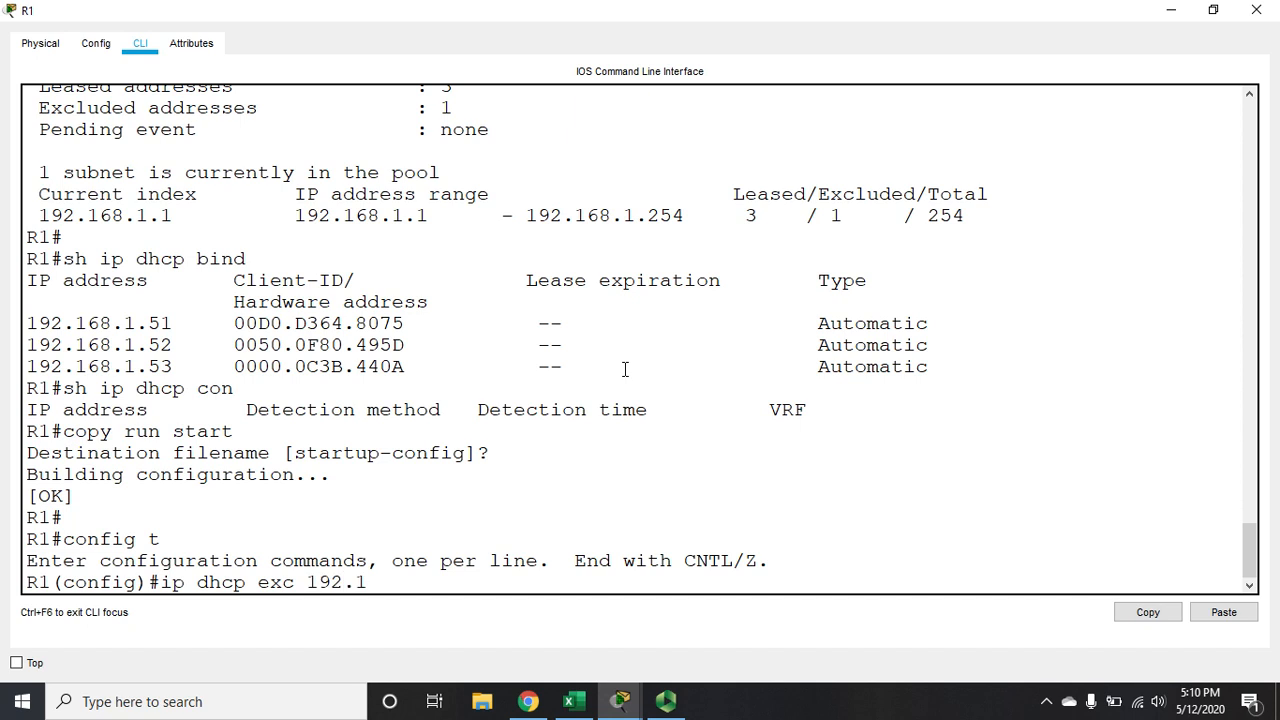
{"action": "type", "text": "68.2.1 192.168.2.50"}
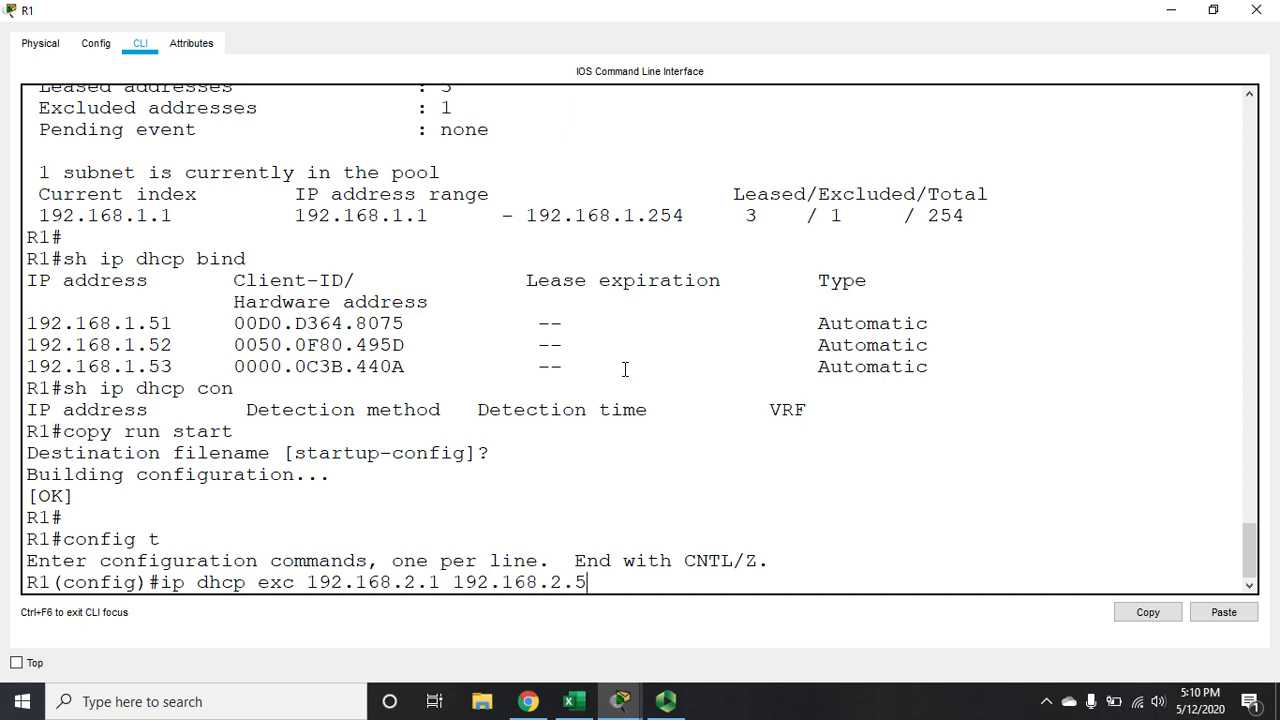
{"action": "key", "text": "Return"}
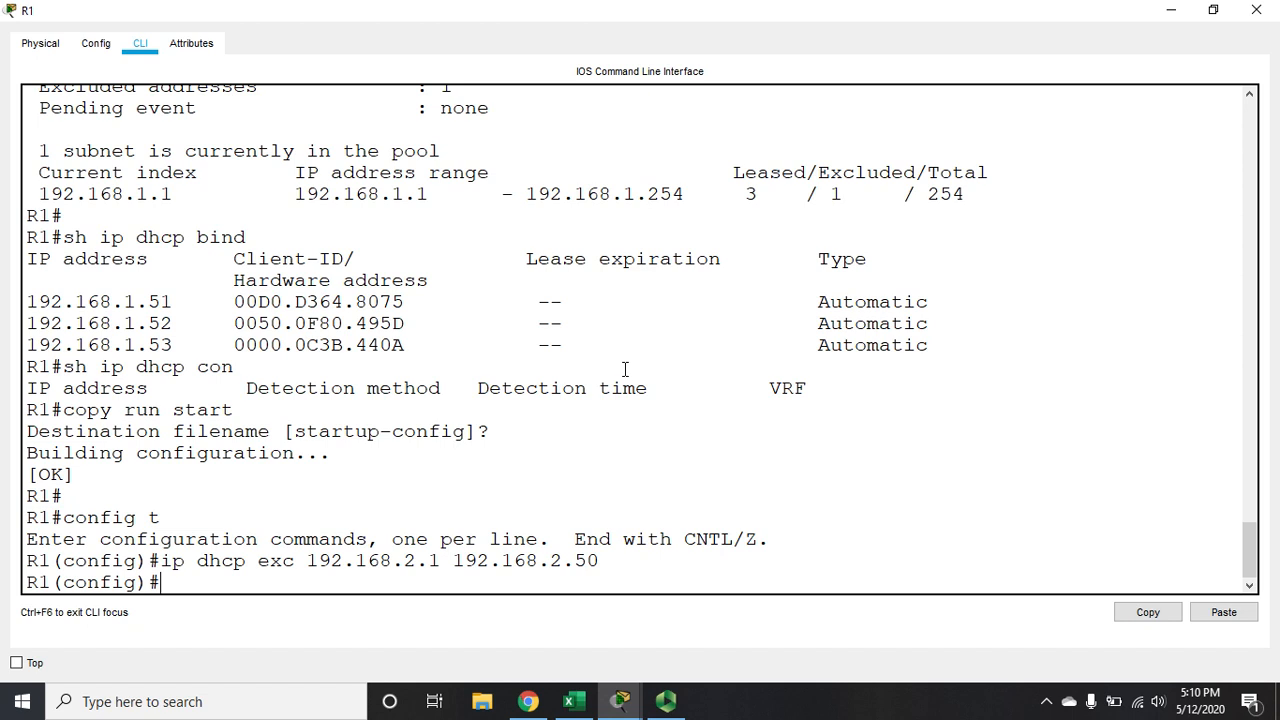
Create a DHCP pool named REMOTELAN on R1
{"action": "type", "text": "ip dhcp pool "}
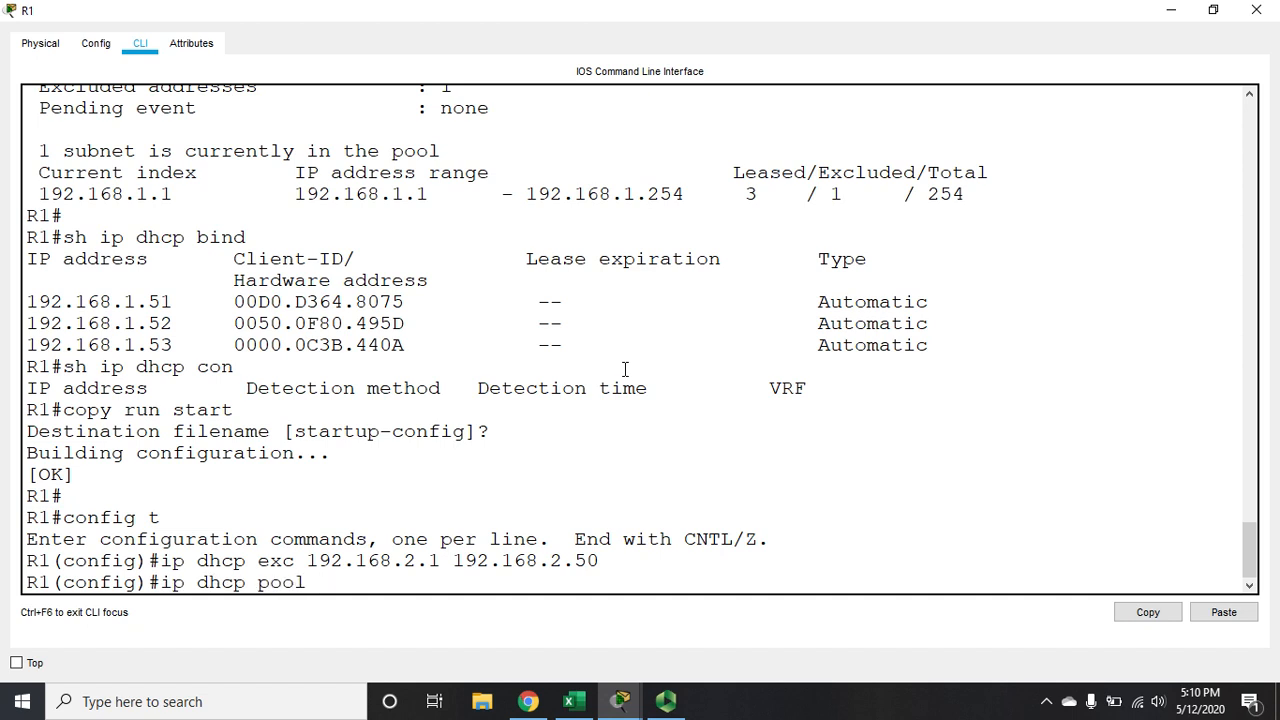
{"action": "type", "text": "REMOTELAN"}
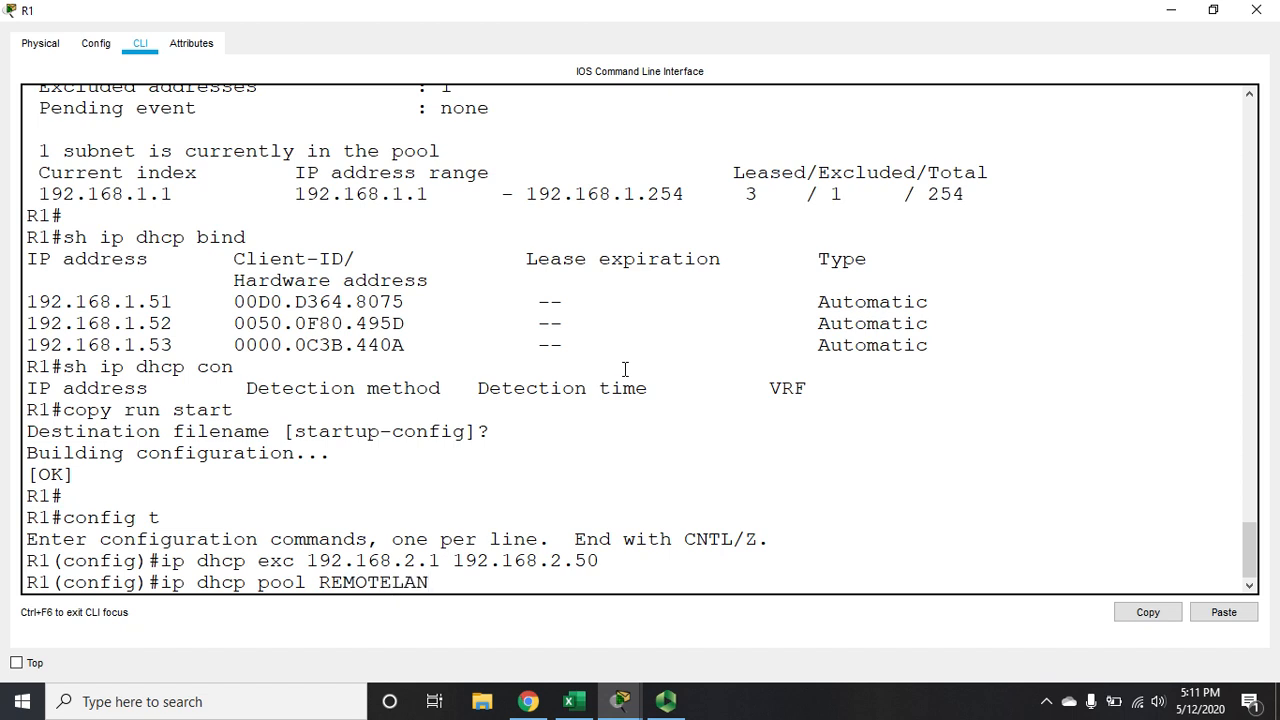
{"action": "key", "text": "Return"}
Set the REMOTELAN pool's network to 192.168.2.0 with mask 255.255.255.0
{"action": "type", "text": "net"}
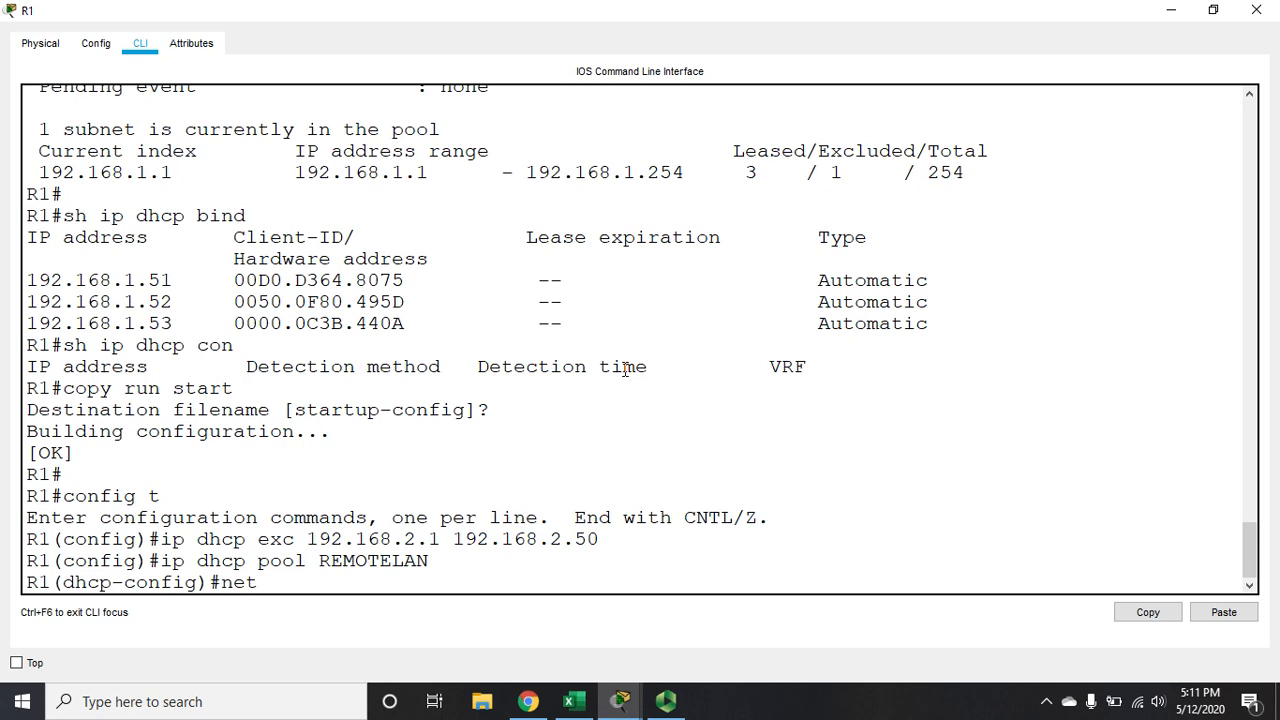
{"action": "type", "text": " 192.168.2.0 255.255.255"}
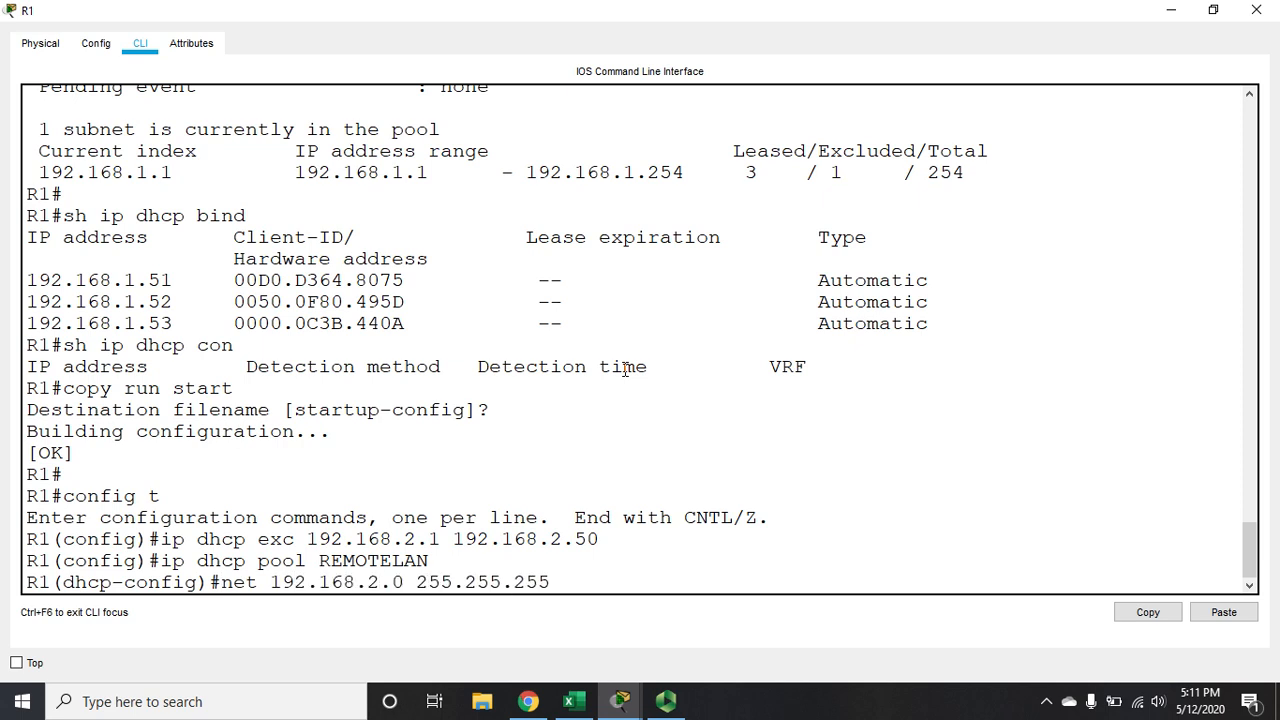
{"action": "type", "text": ".0"}
{"action": "key", "text": "Return"}
Set the REMOTELAN pool's default router to 192.168.2.1, checking R2's LAN interface in the topology
{"action": "type", "text": "de"}
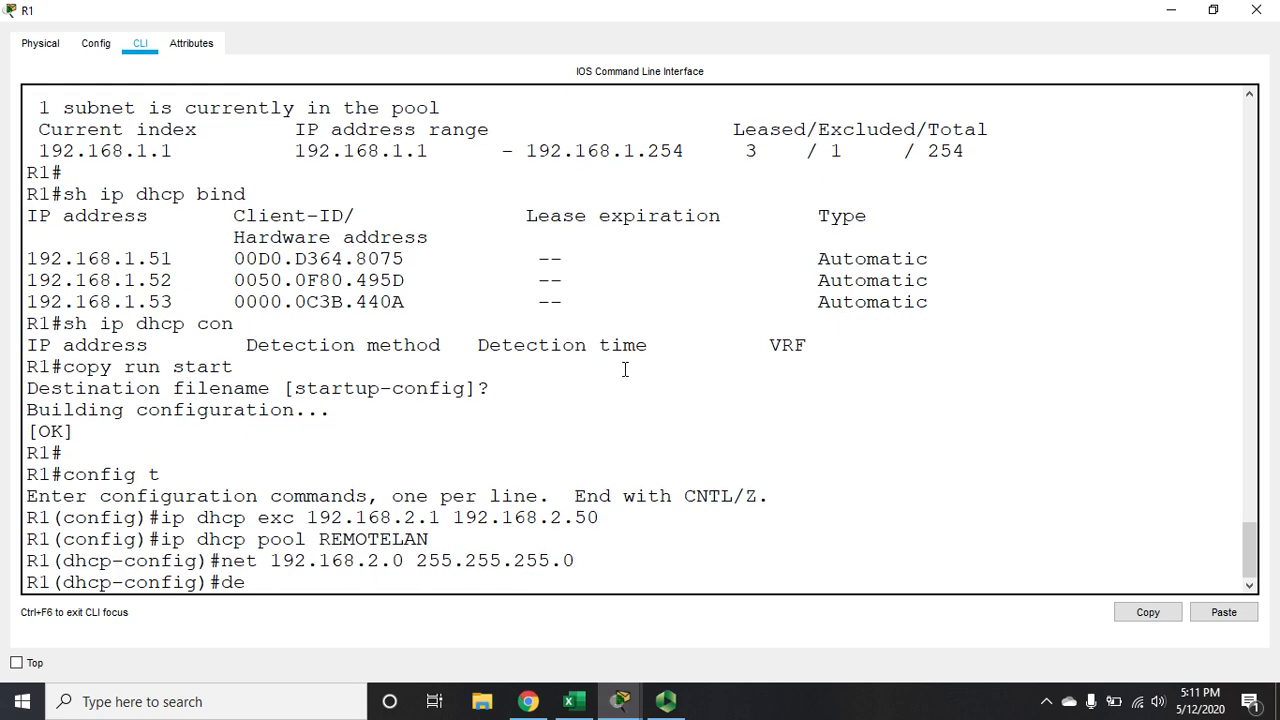
{"action": "type", "text": "f"}
{"action": "key", "text": "Tab"}
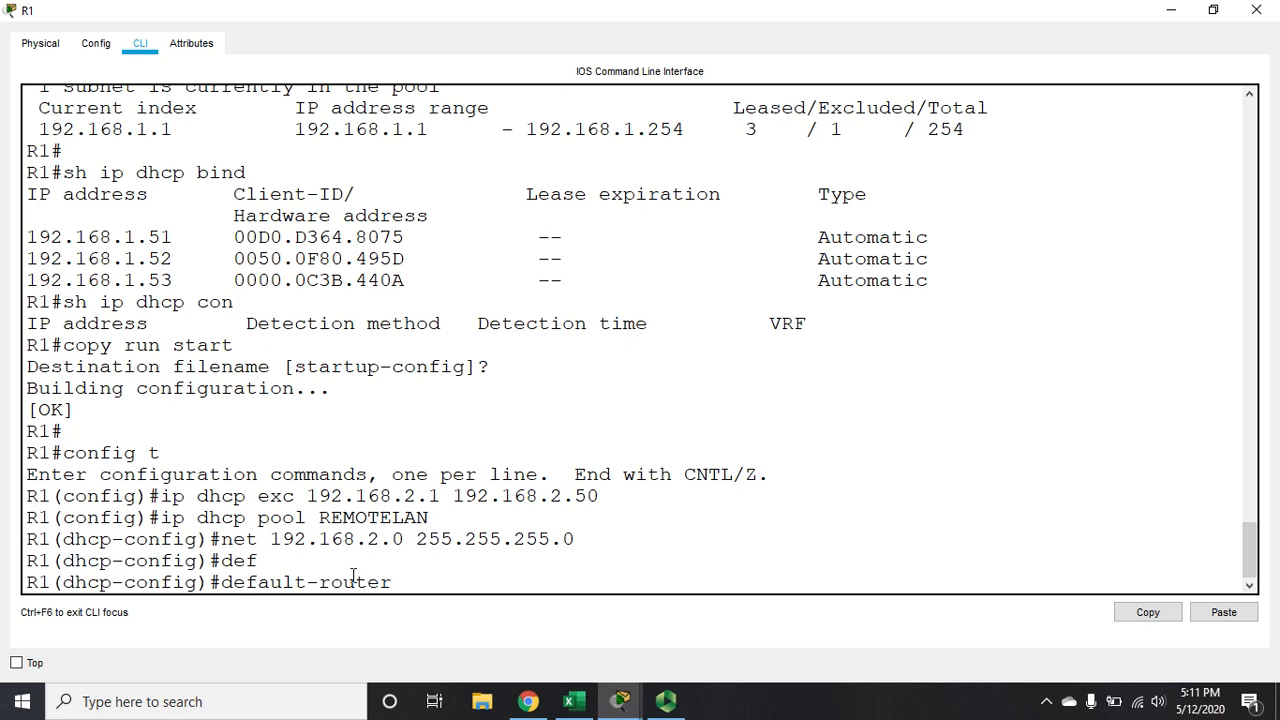
{"action": "type", "text": "192.168.2.1"}
{"action": "left_click", "coordinate": [1171, 10]}
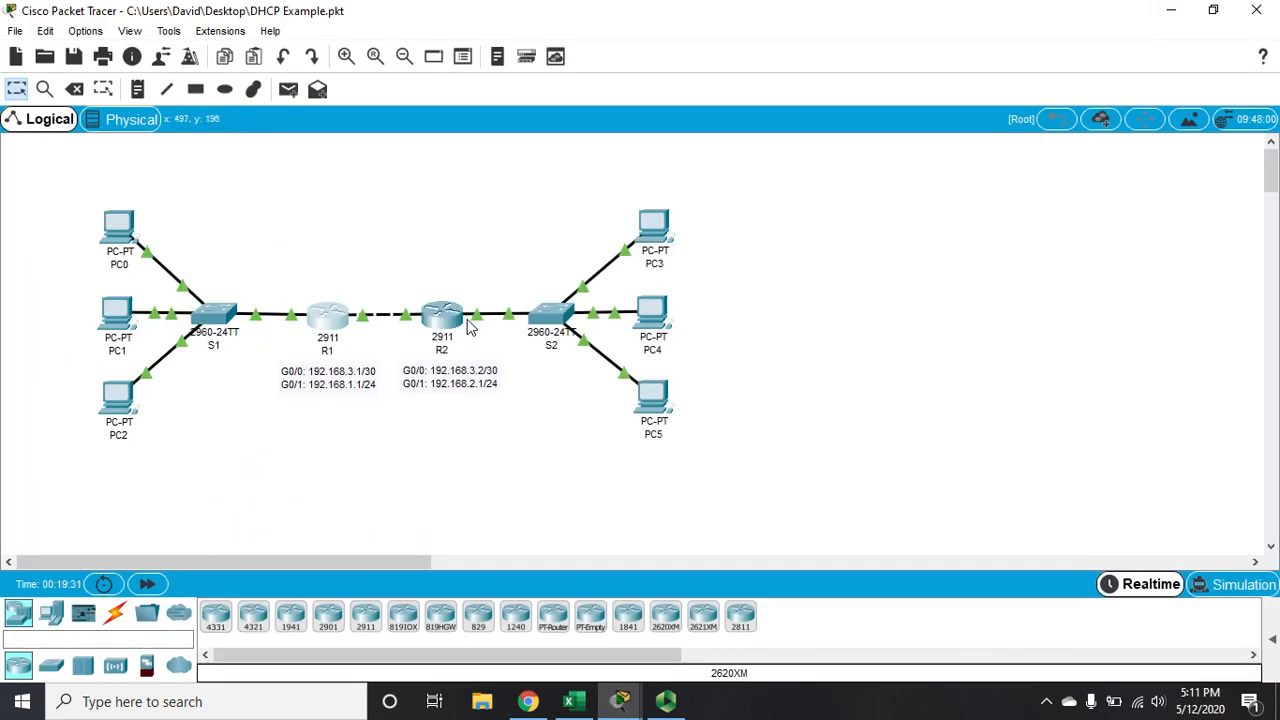
{"action": "mouse_move", "coordinate": [666, 701]}
{"action": "left_click_drag", "start_coordinate": [600, 191], "coordinate": [714, 477]}
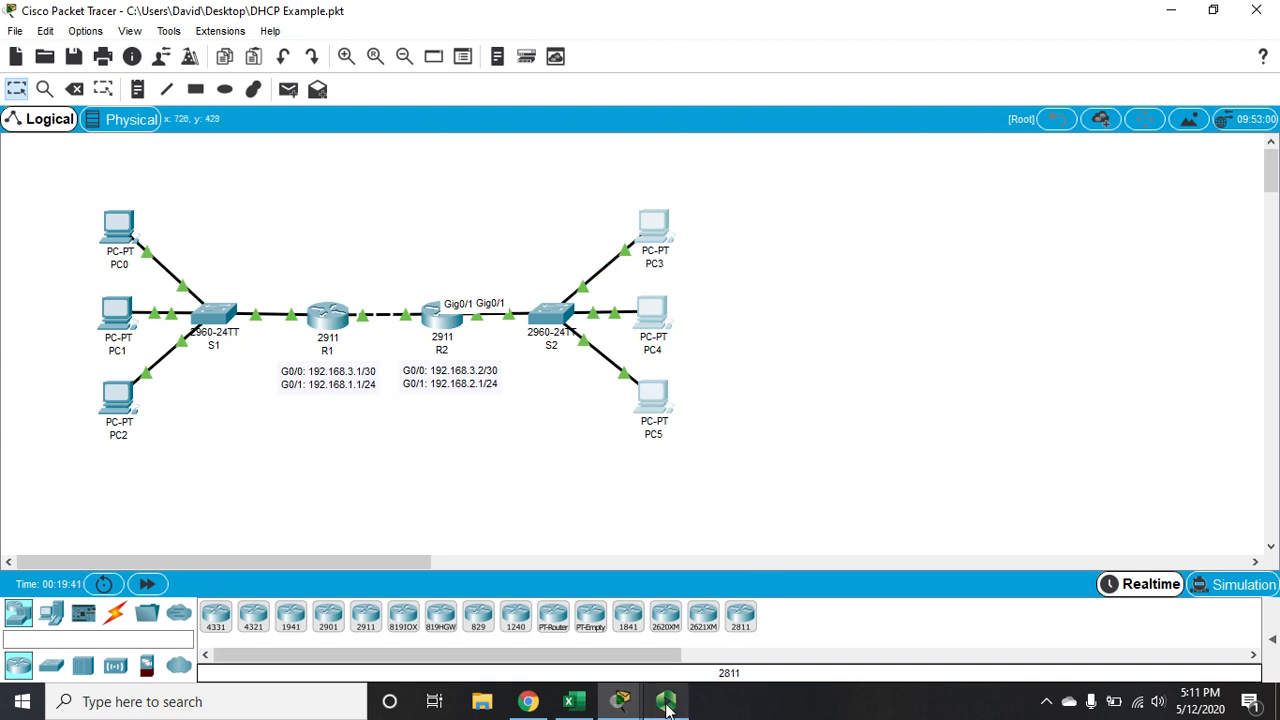
{"action": "mouse_move", "coordinate": [666, 703]}
{"action": "left_click", "coordinate": [669, 663]}
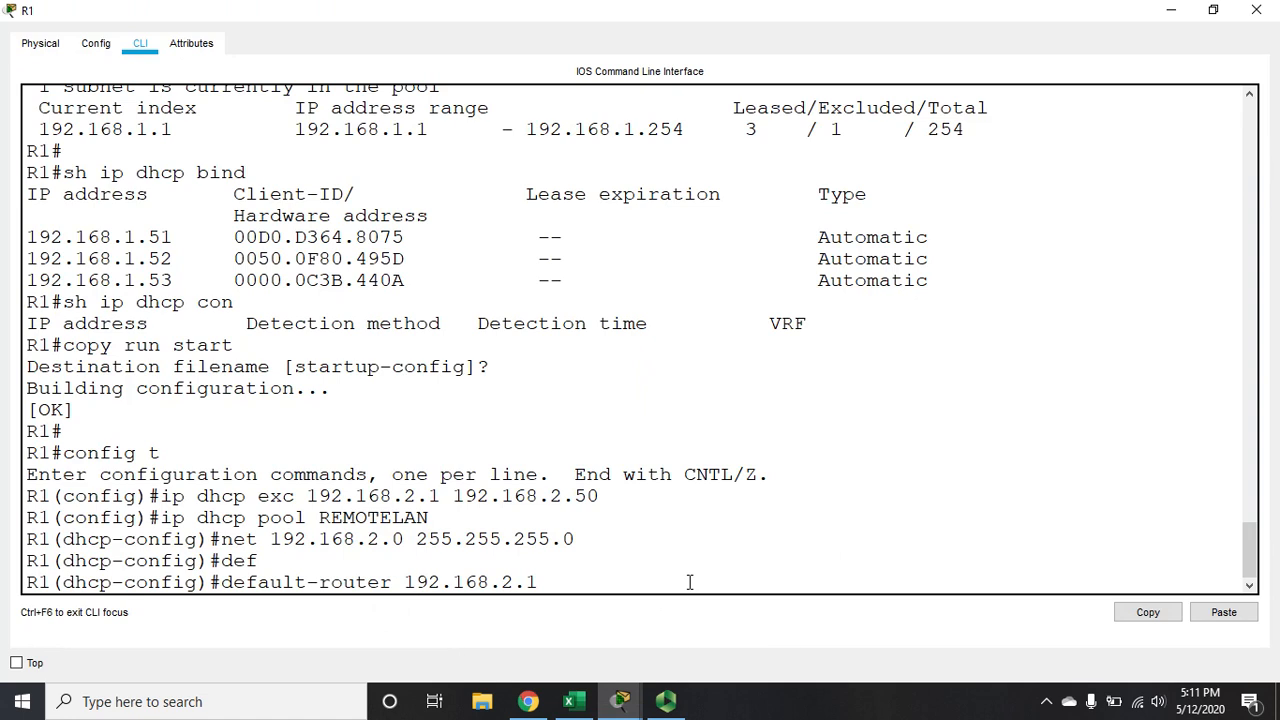
{"action": "key", "text": "Return"}
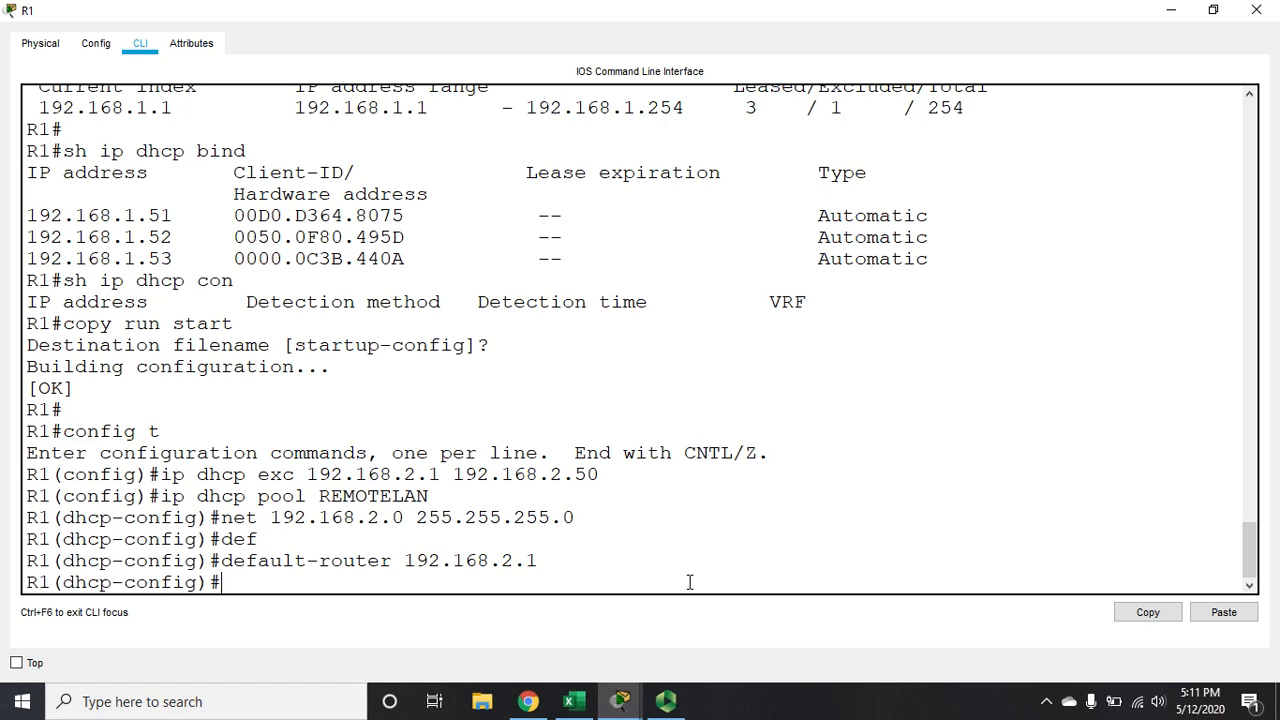
Set the REMOTELAN pool's DNS server to 192.168.1.10
{"action": "type", "text": "dns-server 192.168"}
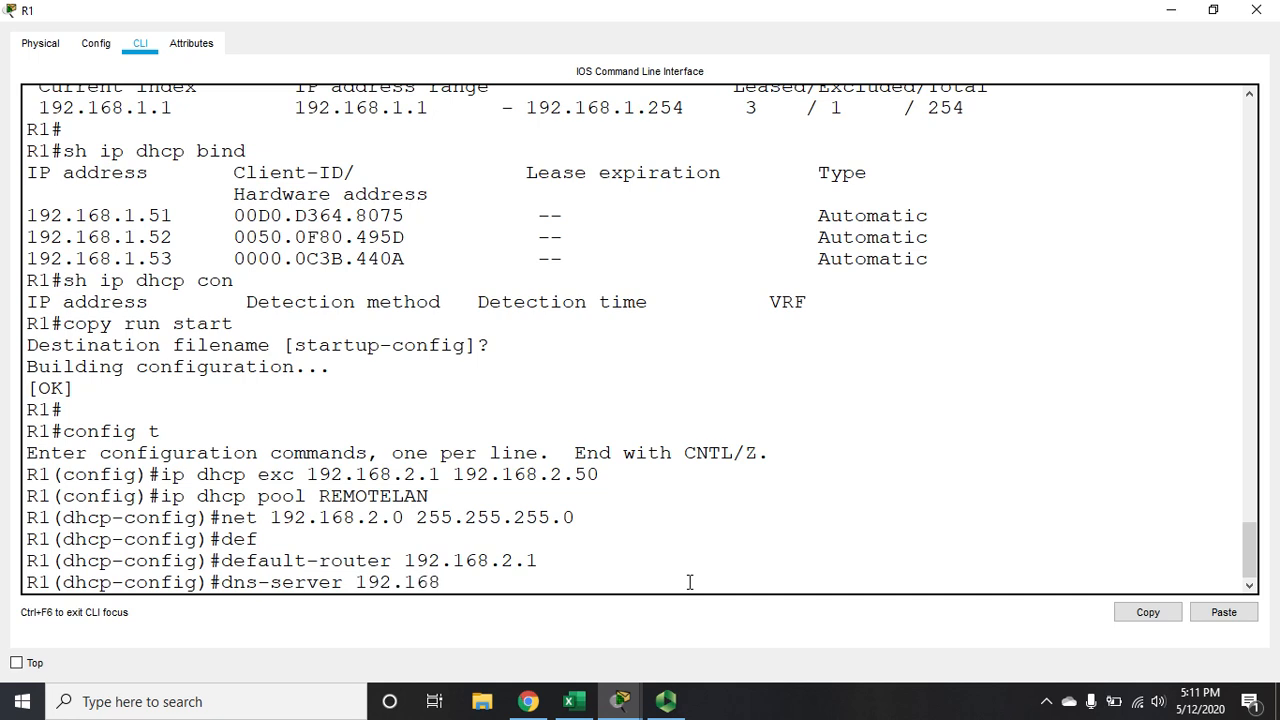
{"action": "type", "text": ".1.10"}
{"action": "key", "text": "Return"}
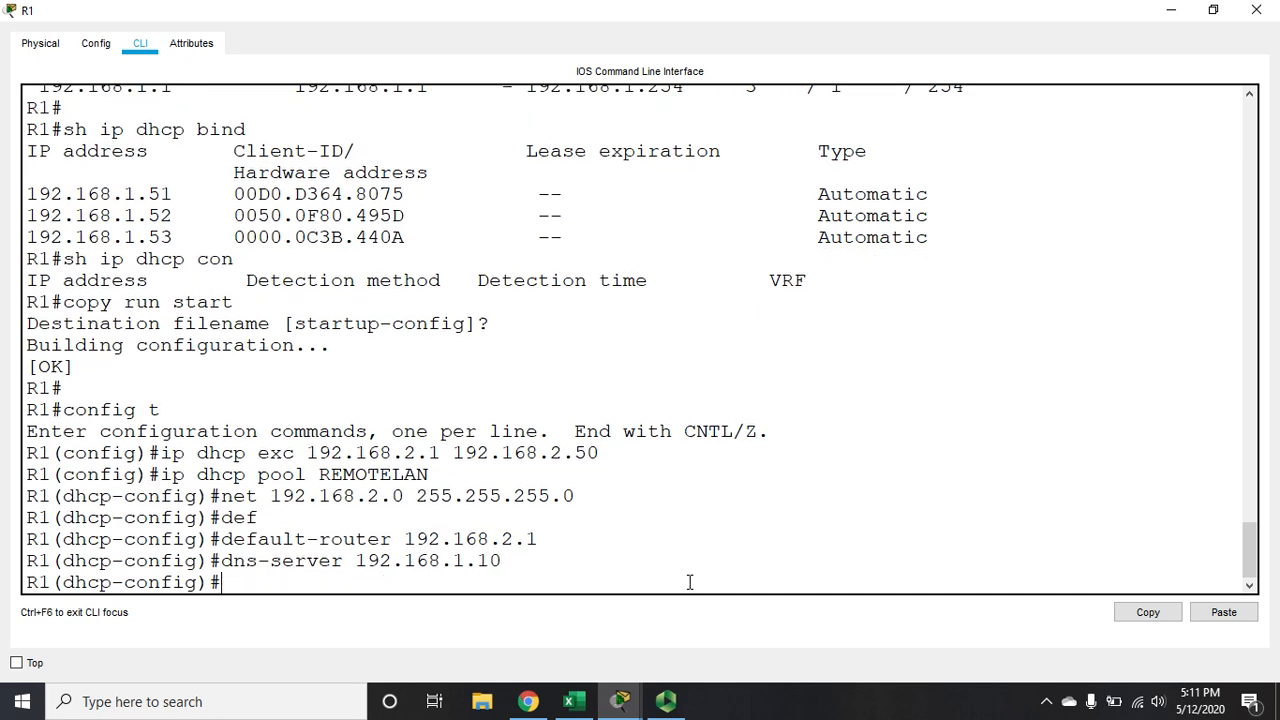
Set the REMOTELAN pool's domain name to remote.local
{"action": "left_click", "coordinate": [1169, 10]}
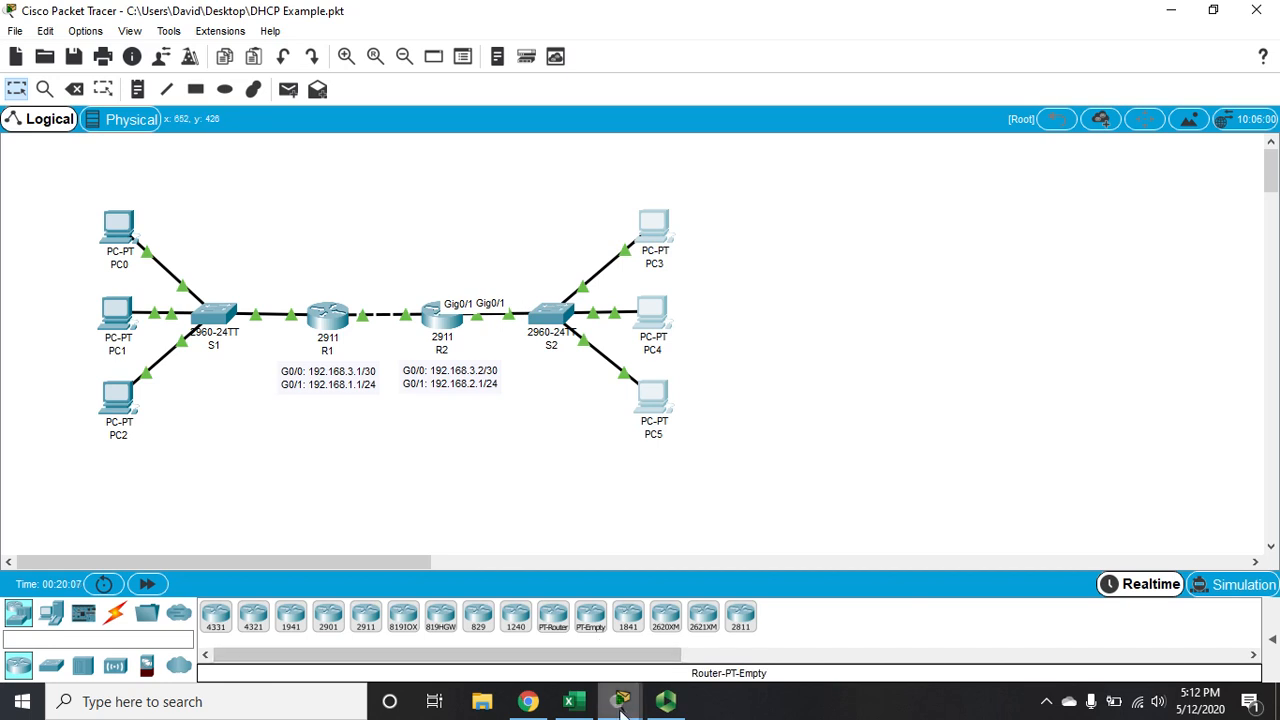
{"action": "mouse_move", "coordinate": [621, 708]}
{"action": "left_click", "coordinate": [678, 648]}
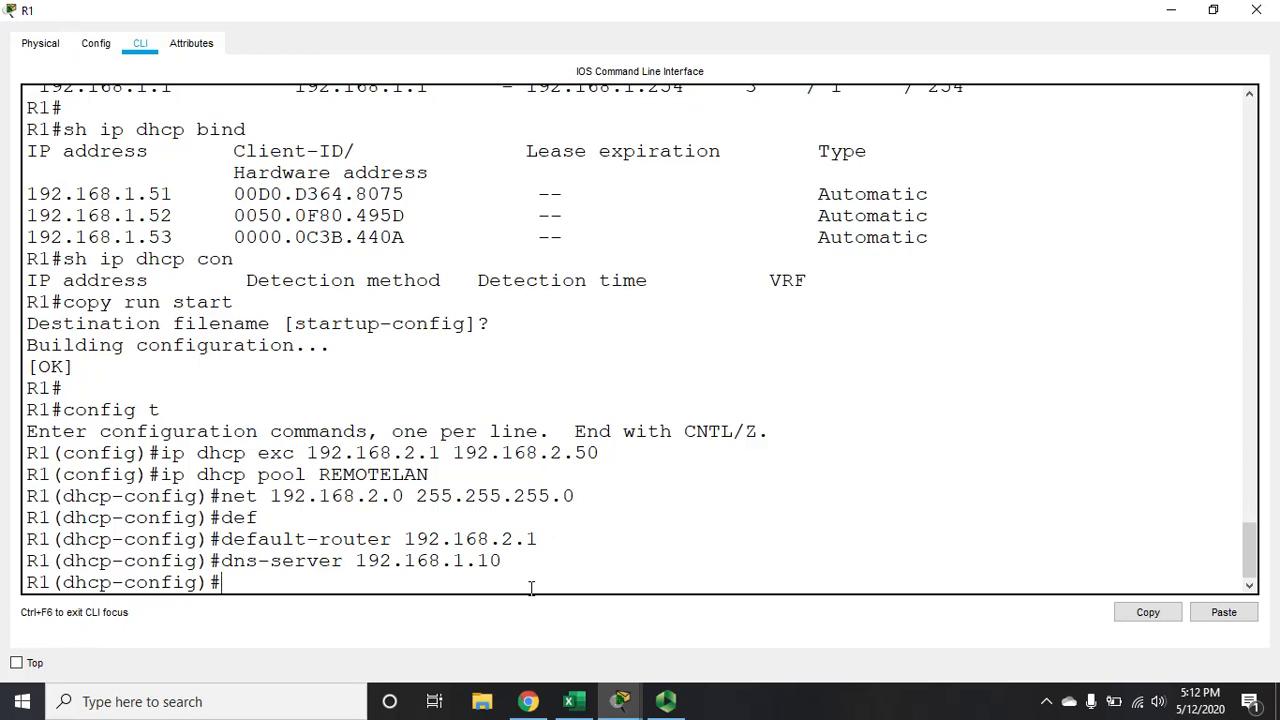
{"action": "type", "text": "domain-nam"}
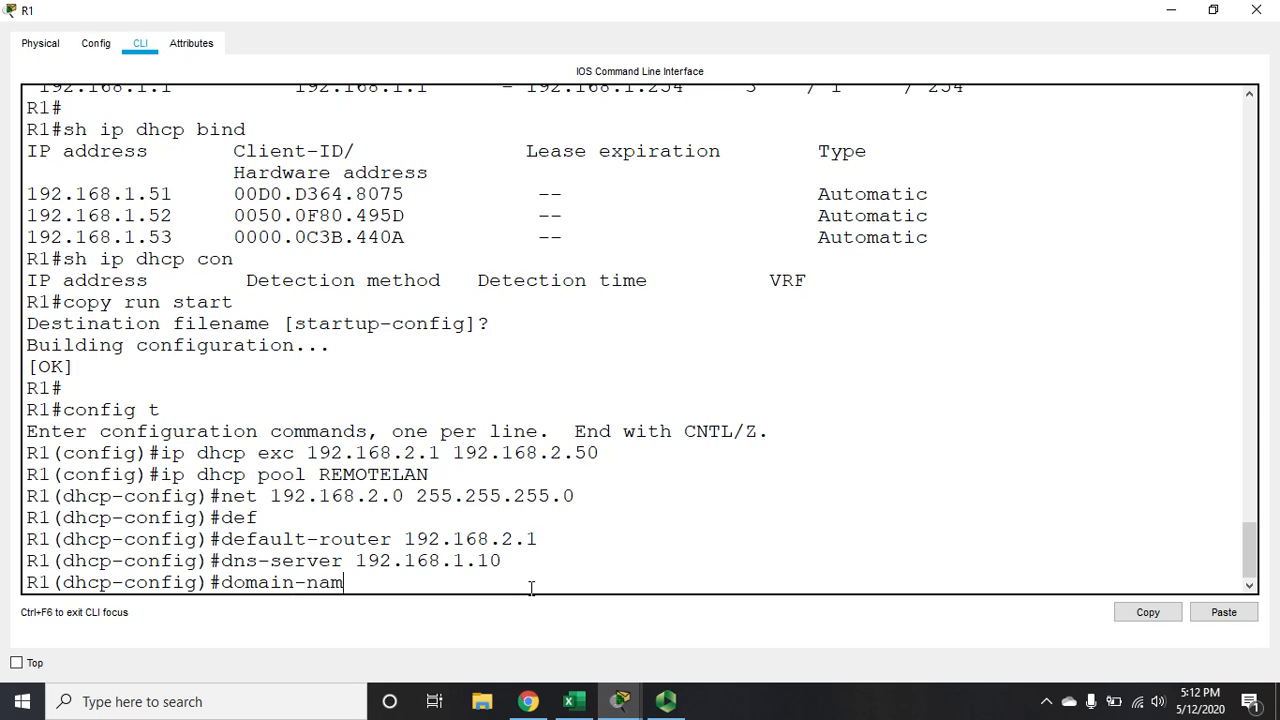
{"action": "type", "text": "e remote.local"}
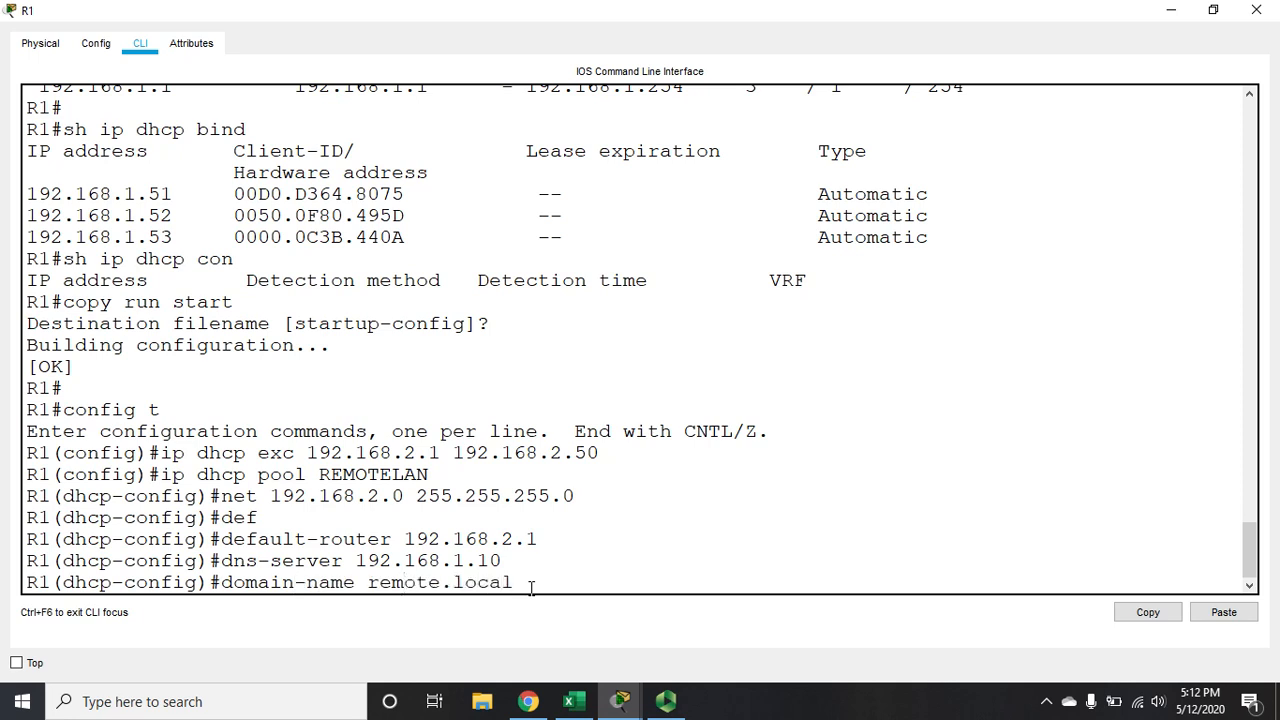
{"action": "key", "text": "Return"}
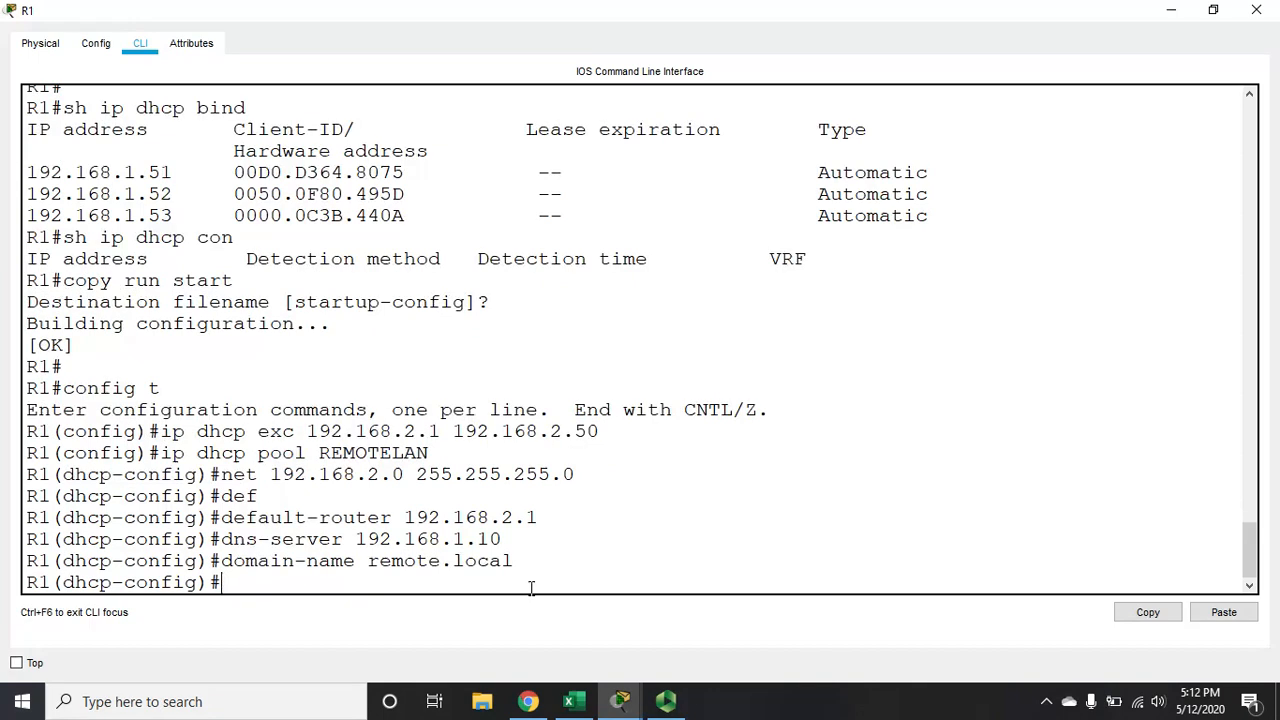
Leave DHCP pool and global configuration modes to return to R1's privileged EXEC prompt
{"action": "type", "text": "exit"}
{"action": "key", "text": "Return"}
{"action": "type", "text": "exit"}
{"action": "key", "text": "Return"}
Review R1's running configuration through to its end, checking the DHCP exclusions and pools, and close the R1 window
{"action": "type", "text": "sh"}
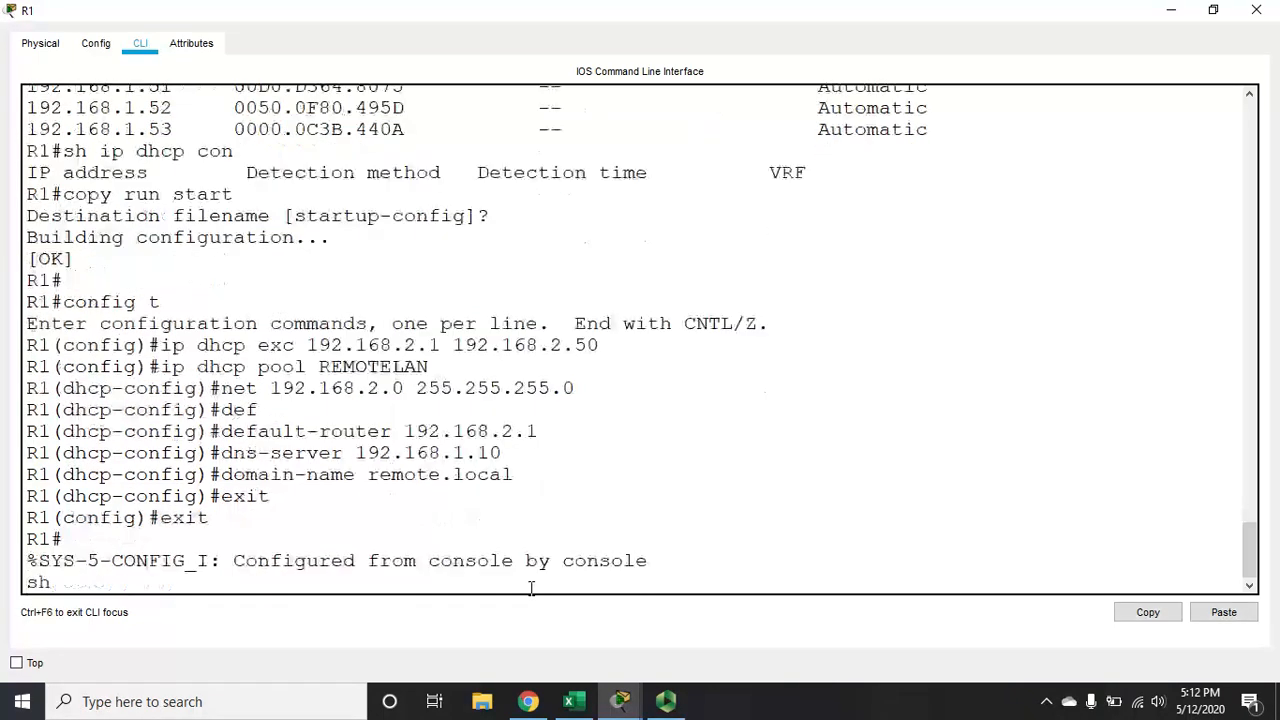
{"action": "type", "text": " run"}
{"action": "key", "text": "Return"}
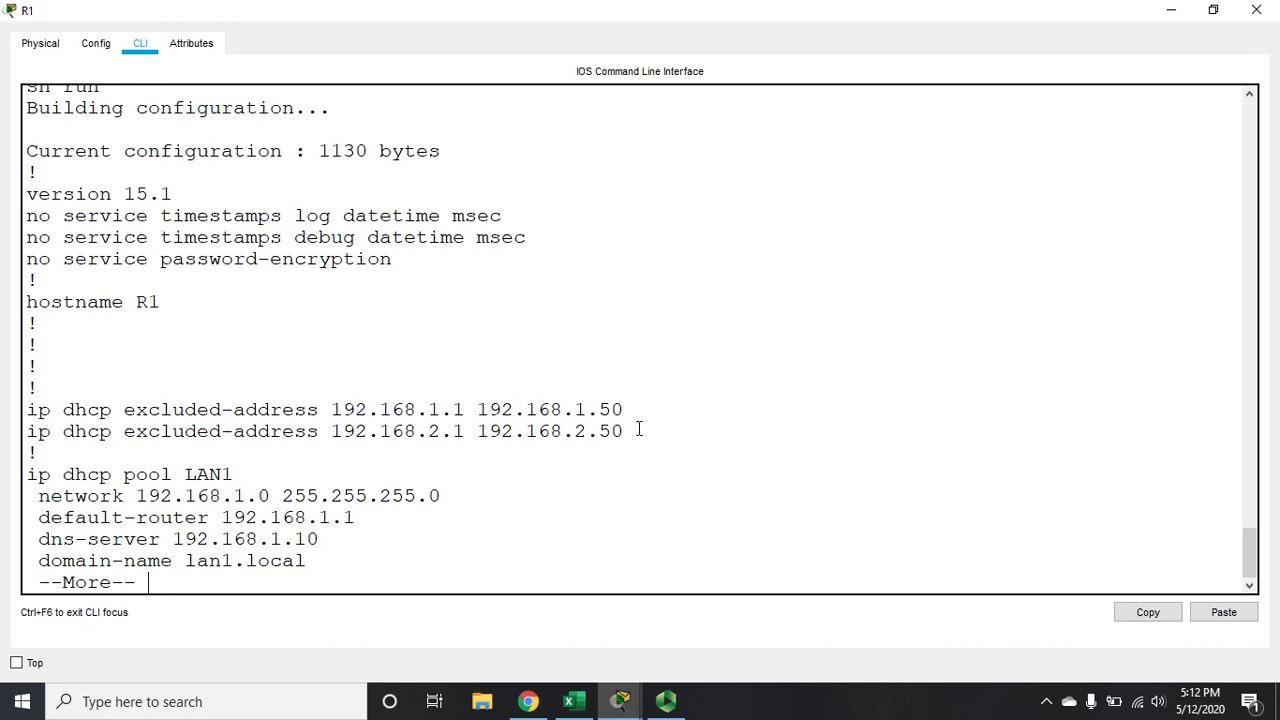
{"action": "key", "text": "Return"}
{"action": "key", "text": "Return"}
{"action": "key", "text": "Return"}
{"action": "key", "text": "Return"}
{"action": "key", "text": "Return"}
{"action": "key", "text": "Return"}
{"action": "key", "text": "Return"}
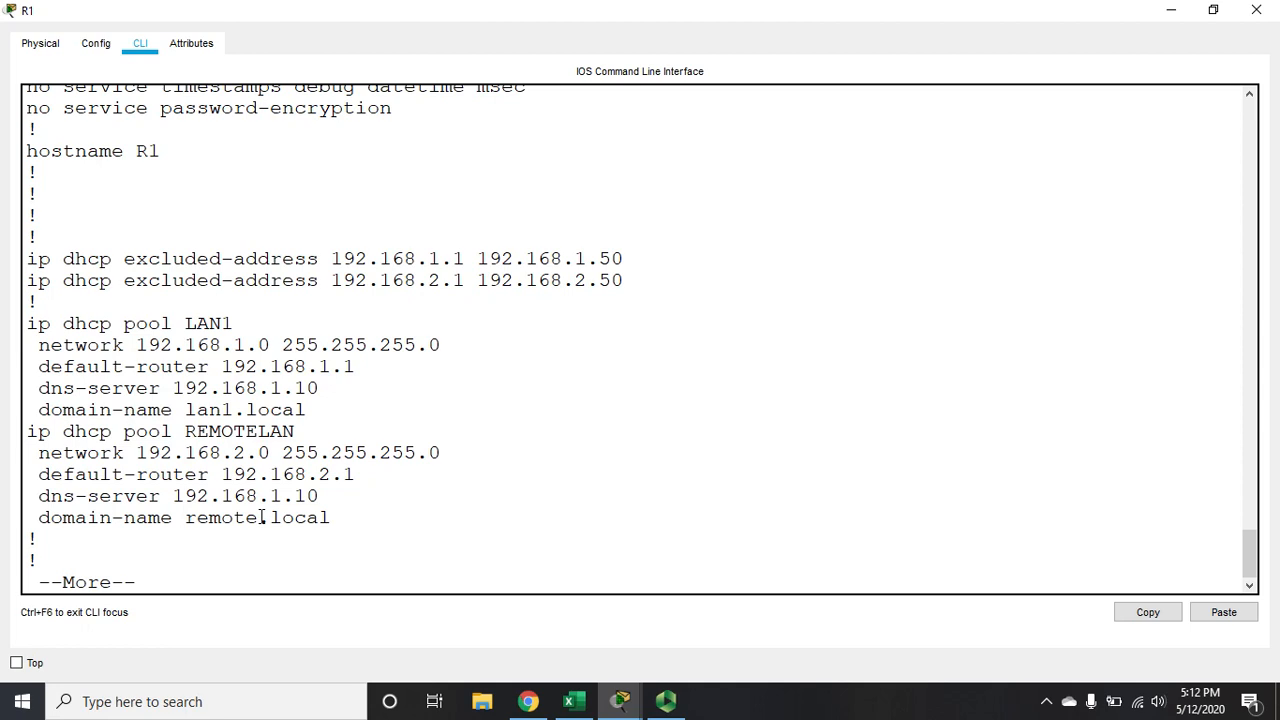
{"action": "key", "text": "space"}
{"action": "key", "text": "space"}
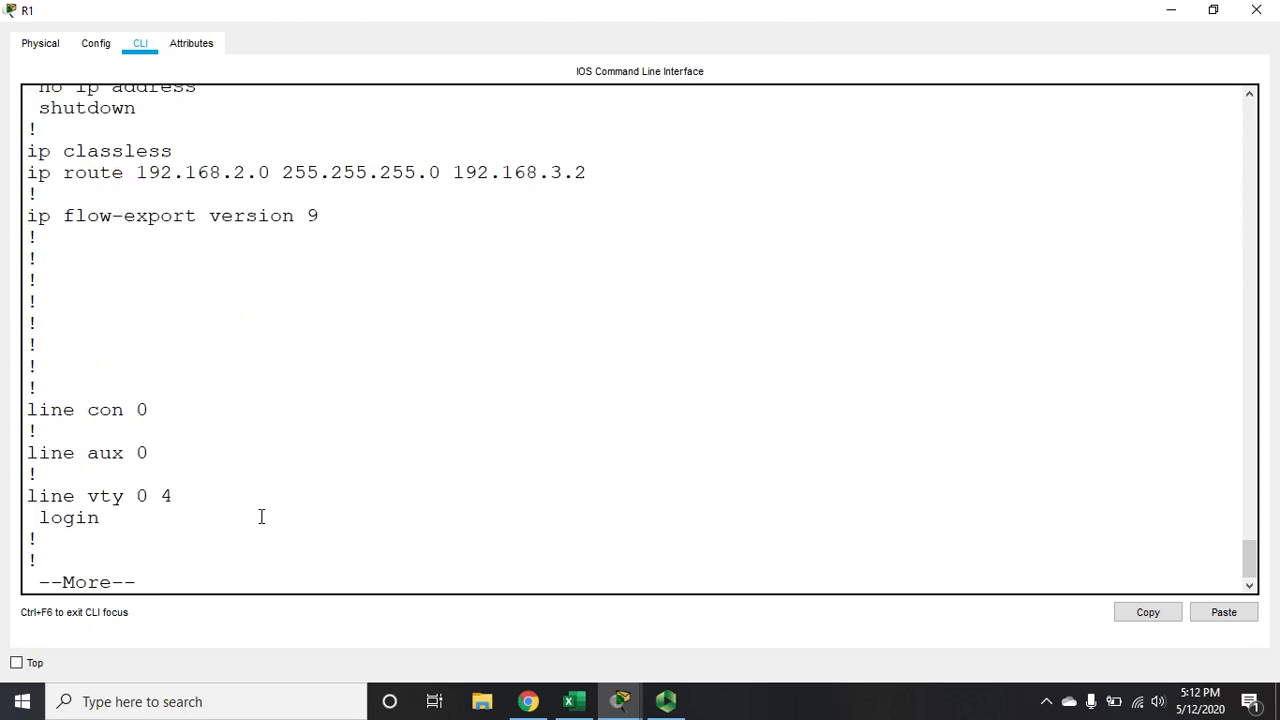
{"action": "key", "text": "space"}
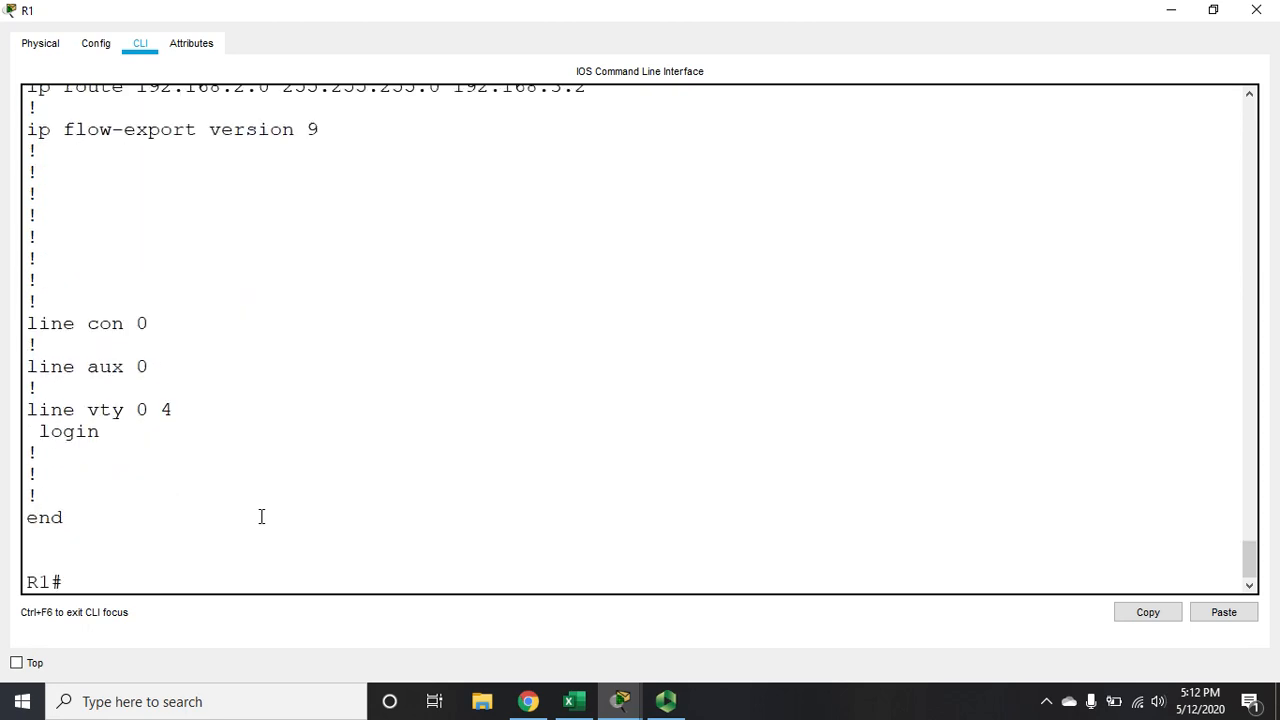
{"action": "left_click", "coordinate": [1256, 9]}
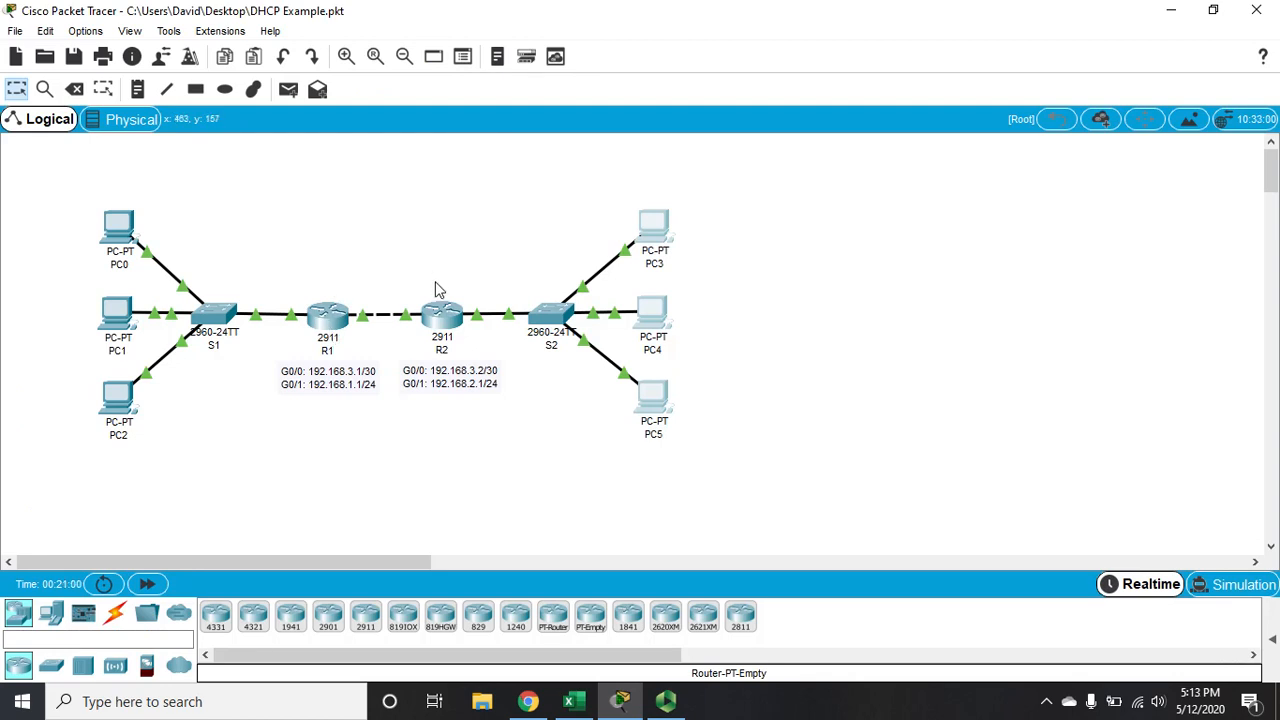
Open R2's command line in a maximized window and enter global configuration mode
{"action": "left_click", "coordinate": [445, 312]}
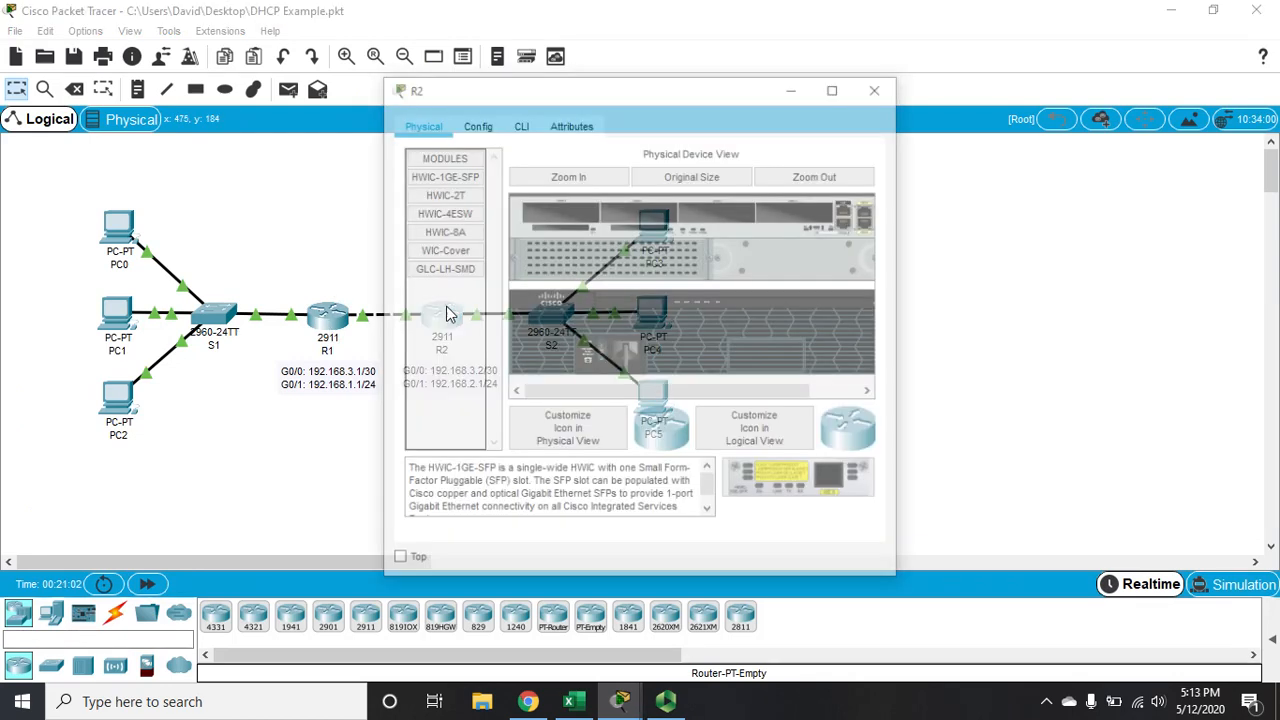
{"action": "left_click", "coordinate": [522, 124]}
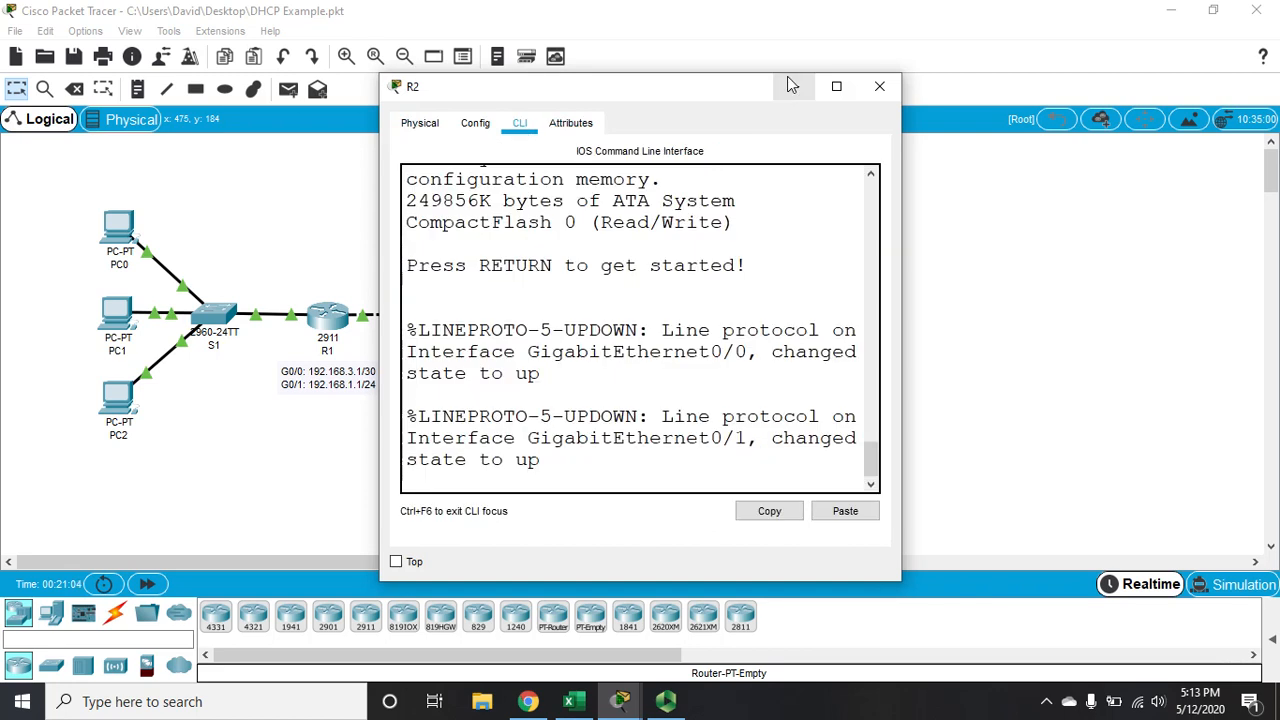
{"action": "left_click", "coordinate": [836, 86]}
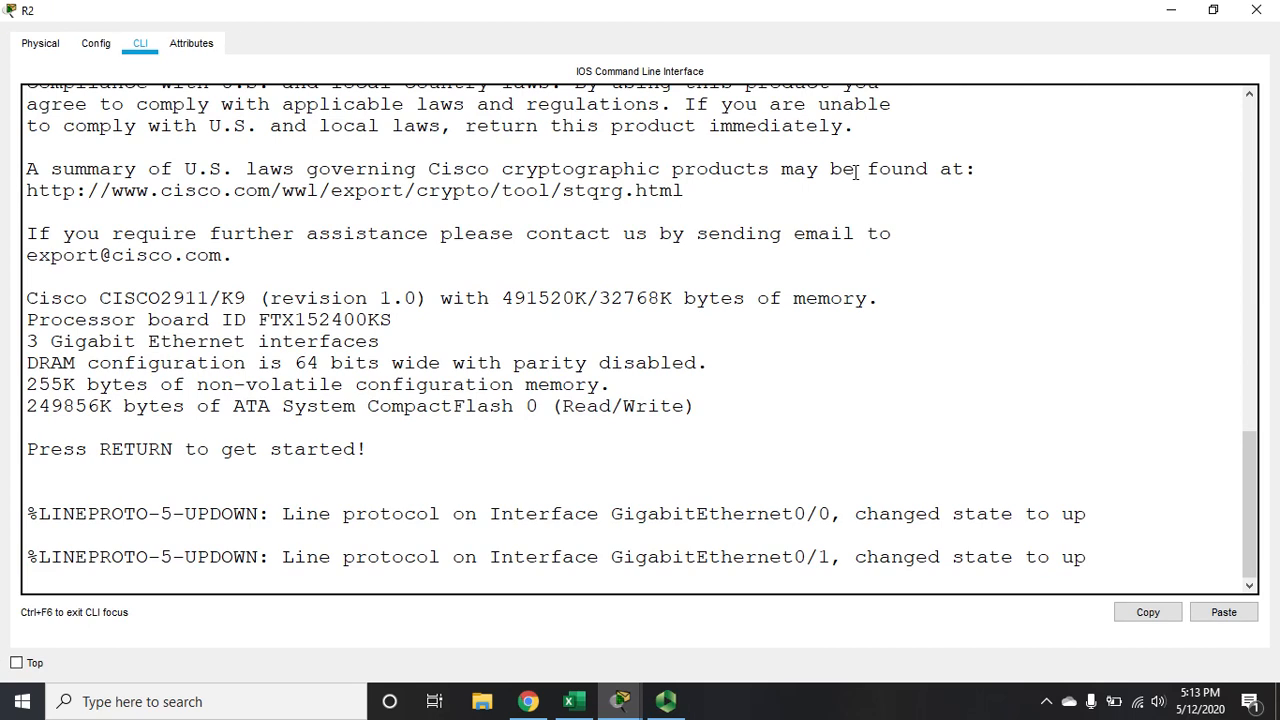
{"action": "key", "text": "Return"}
{"action": "type", "text": "en"}
{"action": "key", "text": "Return"}
{"action": "type", "text": "config t"}
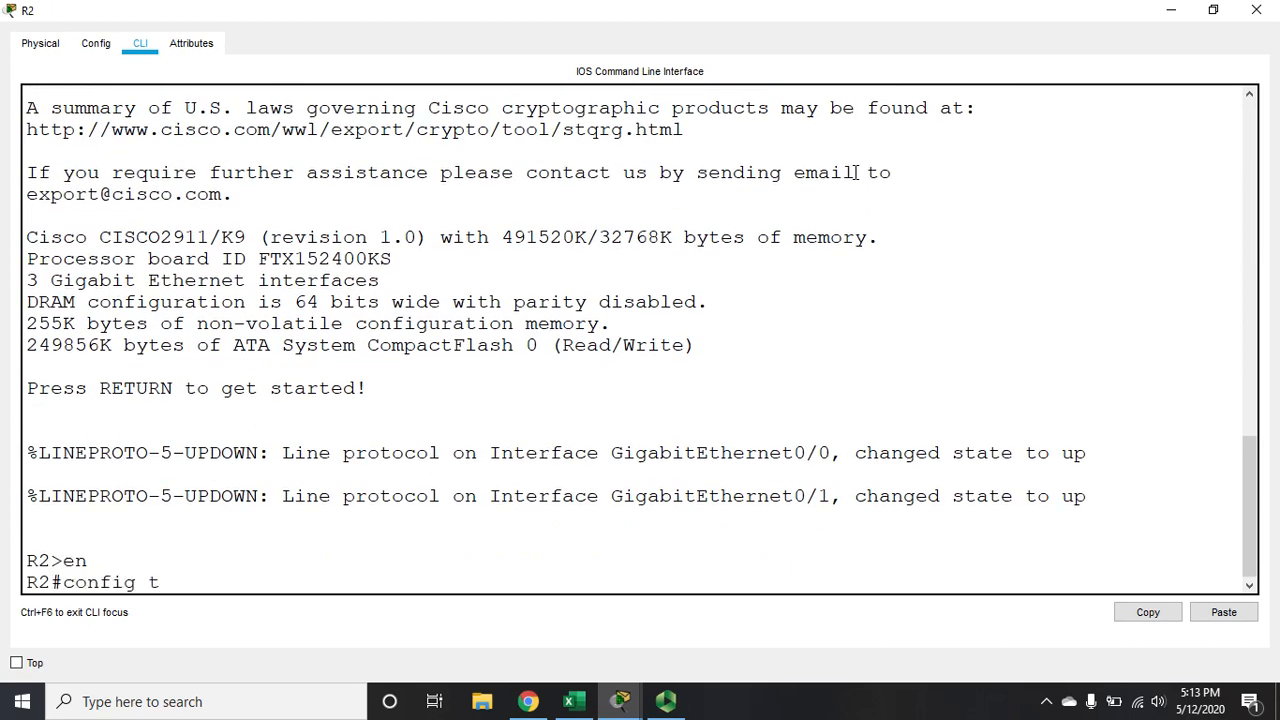
{"action": "key", "text": "Return"}
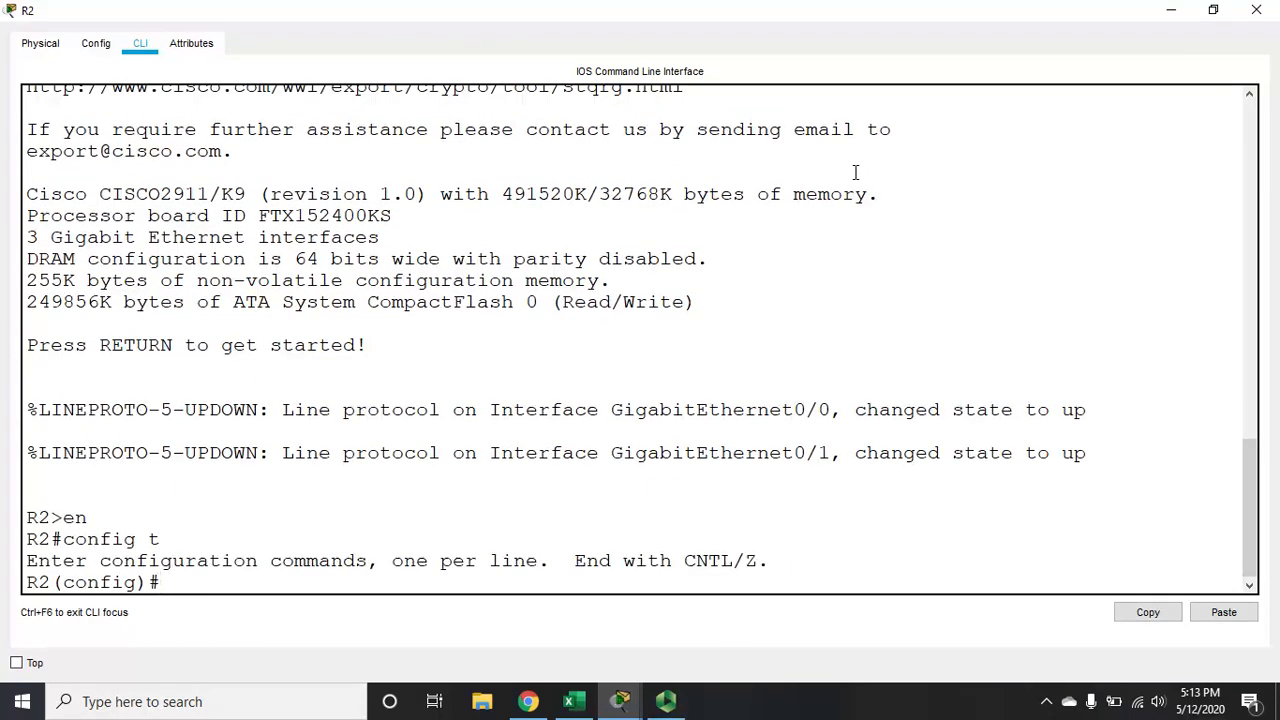
Display R2's brief IP interface summary and check the addresses of GigabitEthernet0/0 and GigabitEthernet0/1
{"action": "type", "text": "s"}
{"action": "type", "text": "do sh ip int br"}
{"action": "key", "text": "Return"}
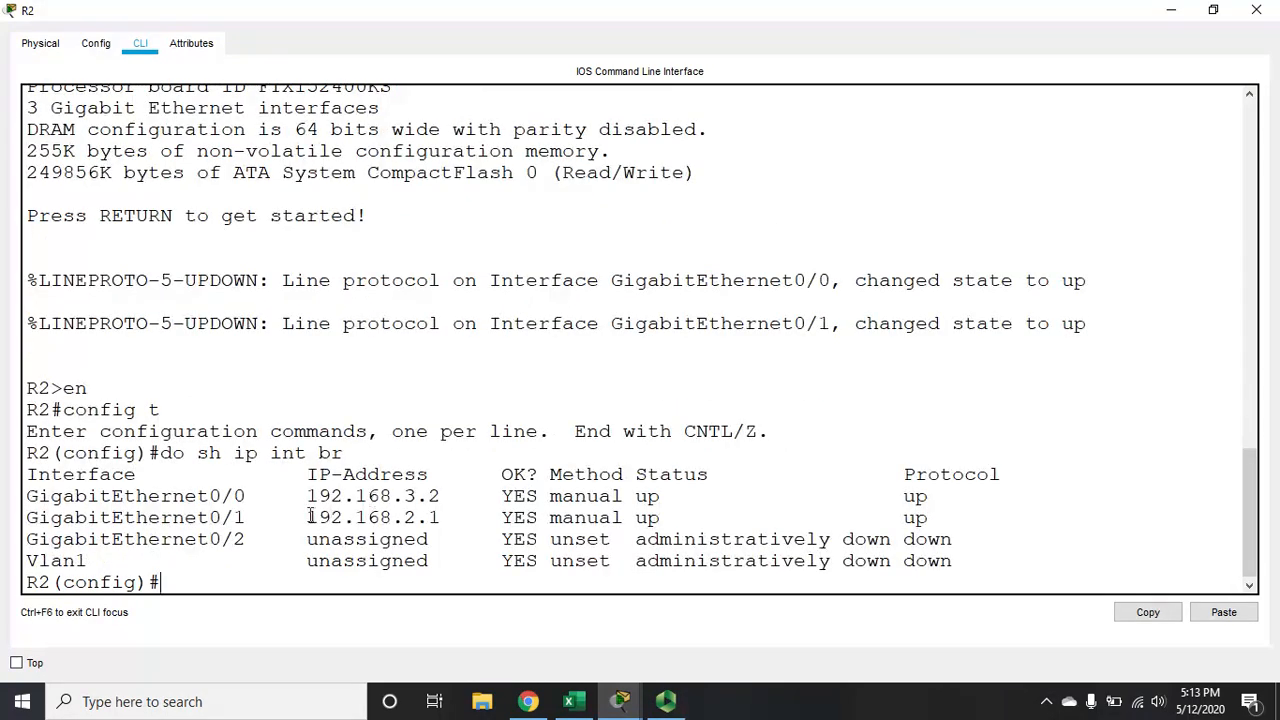
{"action": "left_click_drag", "start_coordinate": [306, 517], "coordinate": [447, 518]}
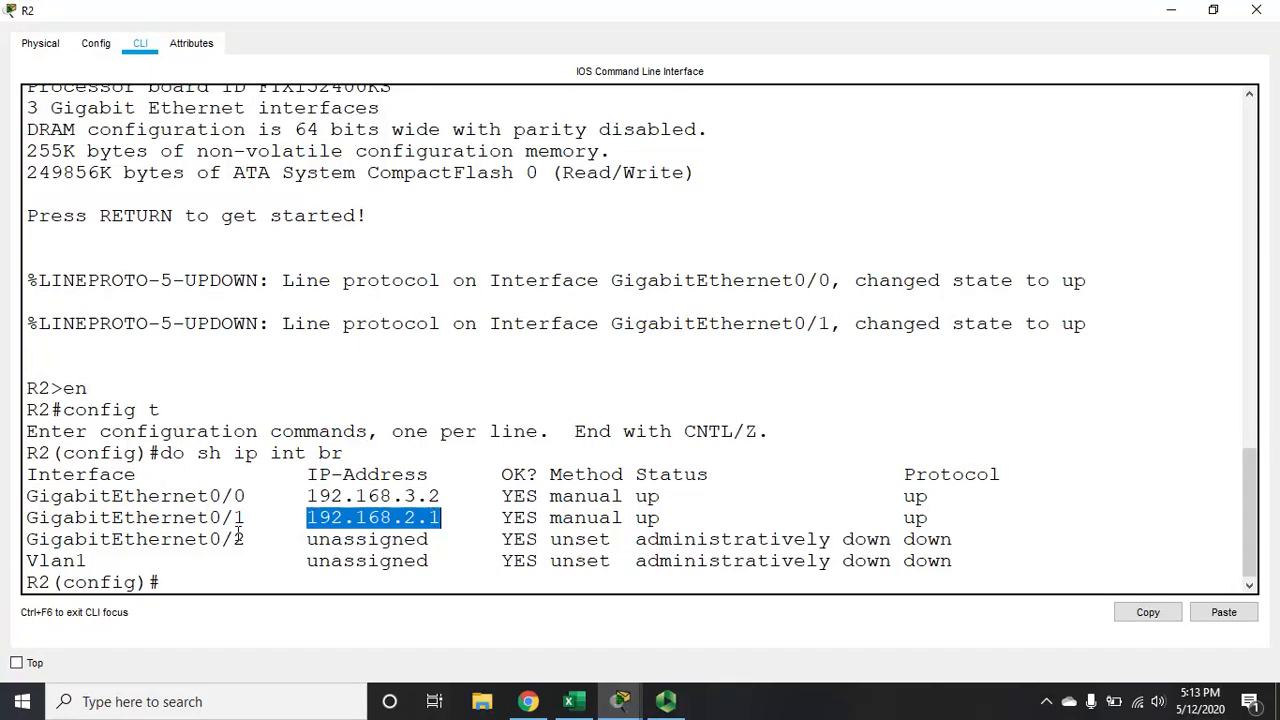
{"action": "left_click", "coordinate": [32, 517]}
{"action": "left_click_drag", "start_coordinate": [32, 517], "coordinate": [452, 496]}
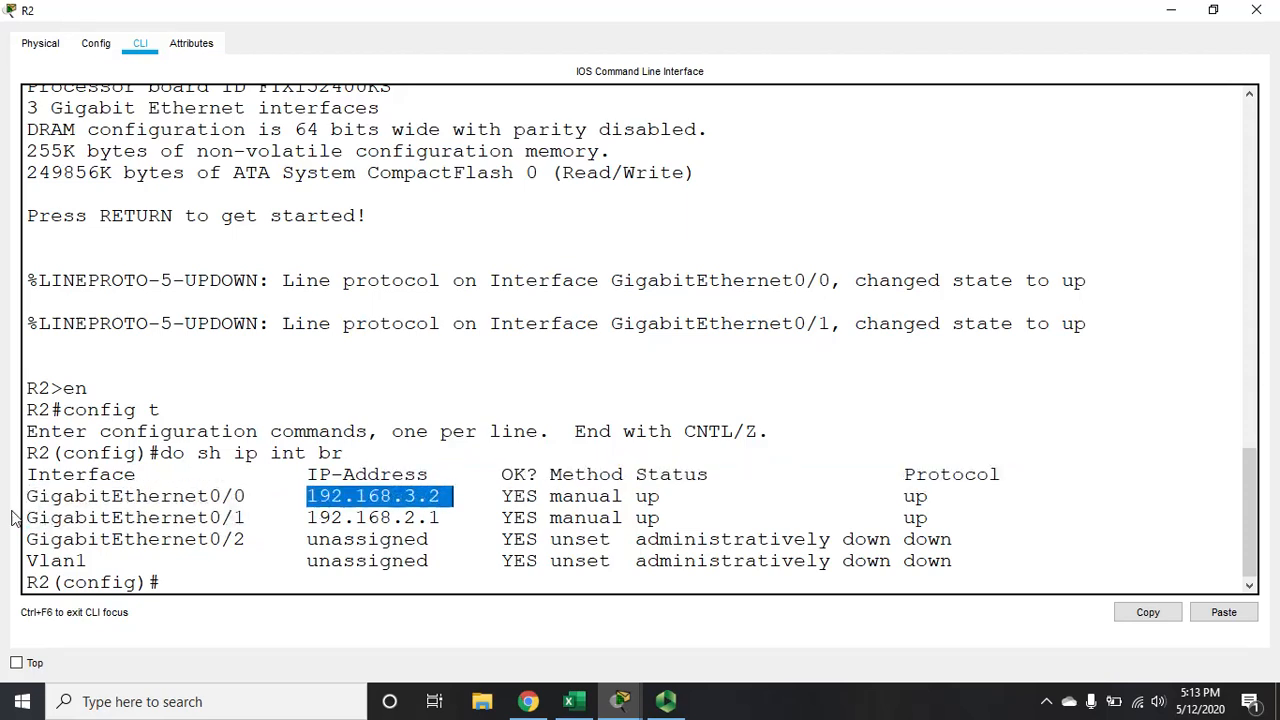
{"action": "left_click_drag", "start_coordinate": [37, 517], "coordinate": [444, 513]}
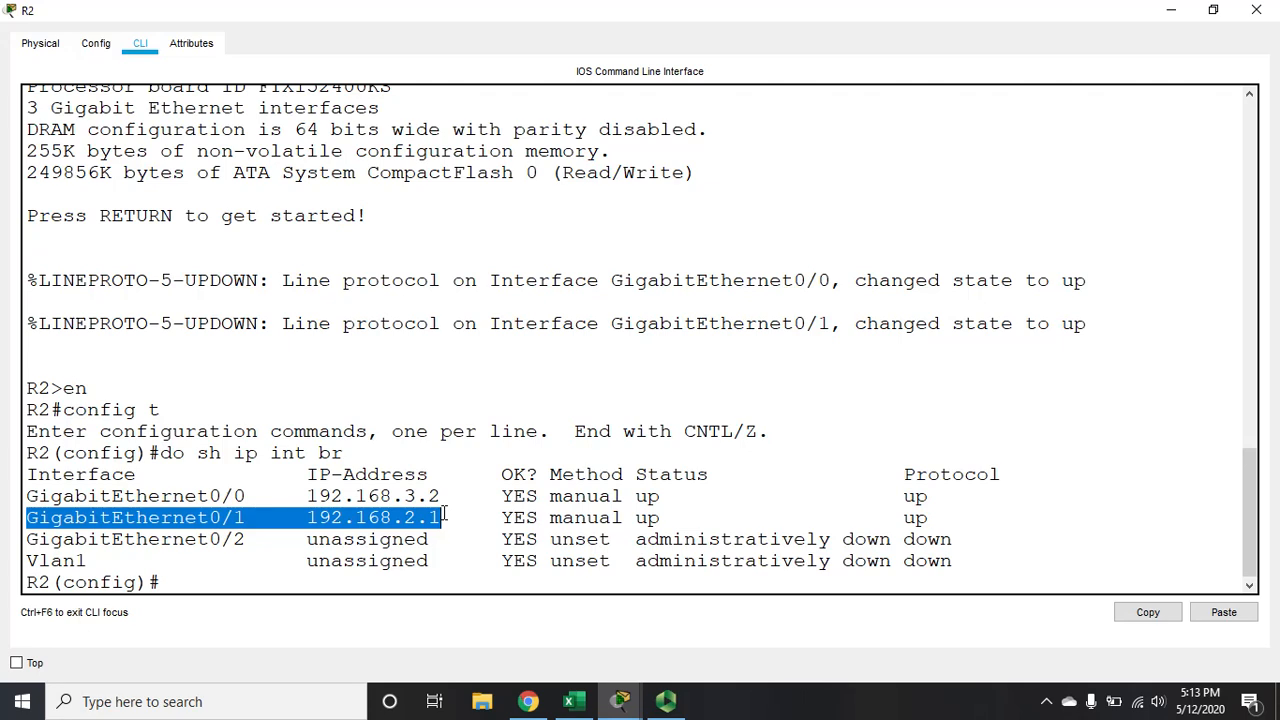
{"action": "left_click", "coordinate": [294, 581]}
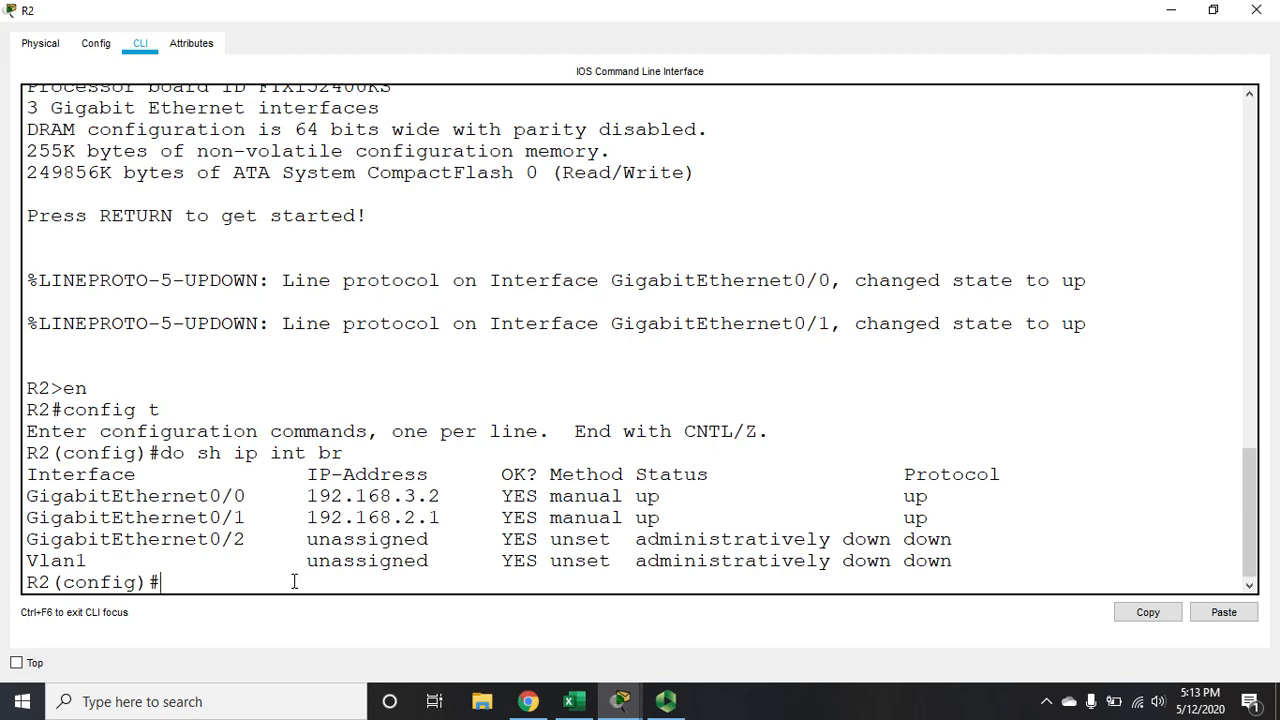
Set the IP helper address 192.168.3.1 on R2's g0/1 interface and minimize the R2 window
{"action": "type", "text": "int g0/1"}
{"action": "key", "text": "Return"}
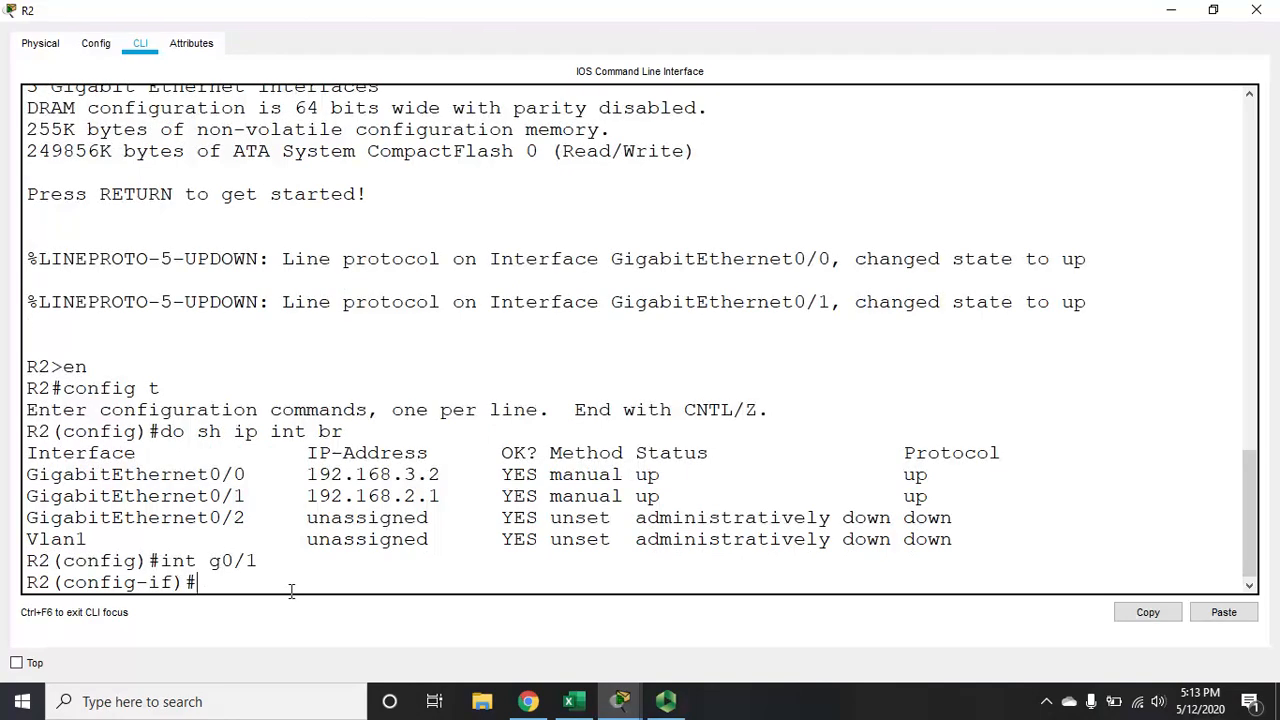
{"action": "type", "text": "ip help"}
{"action": "key", "text": "Tab"}
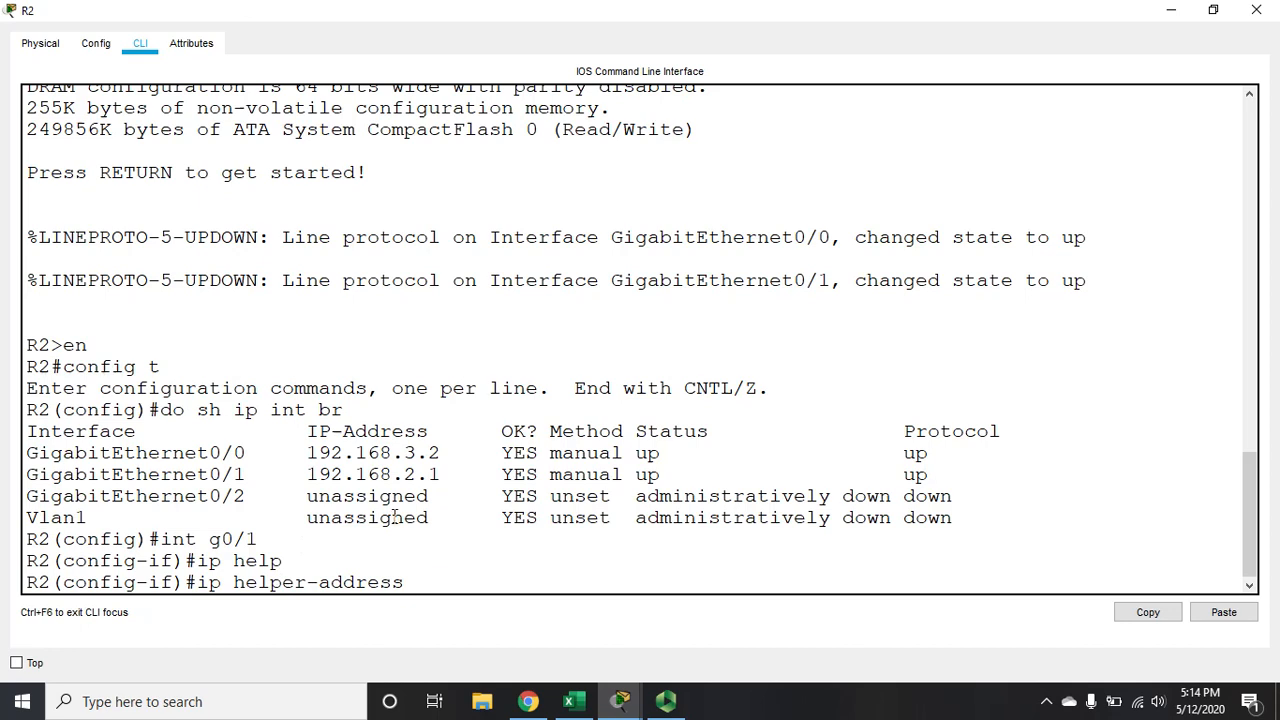
{"action": "type", "text": "192.168.3.1"}
{"action": "key", "text": "Return"}
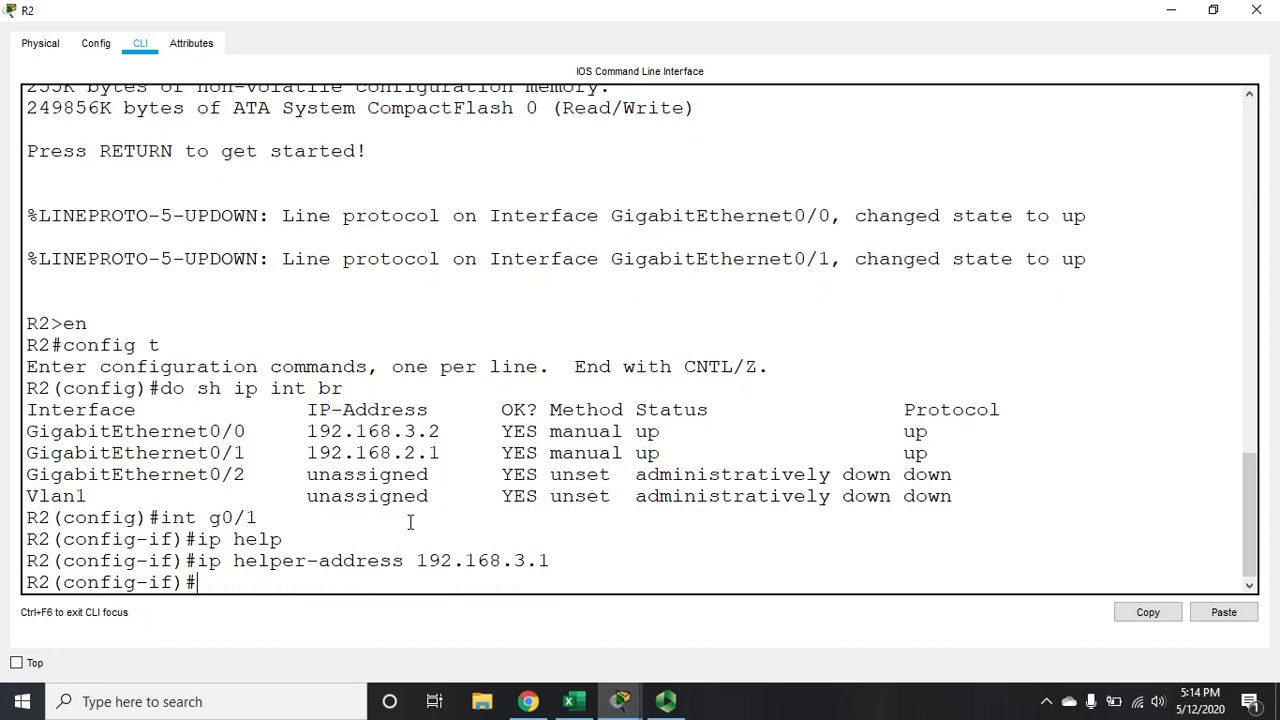
{"action": "left_click", "coordinate": [1170, 10]}
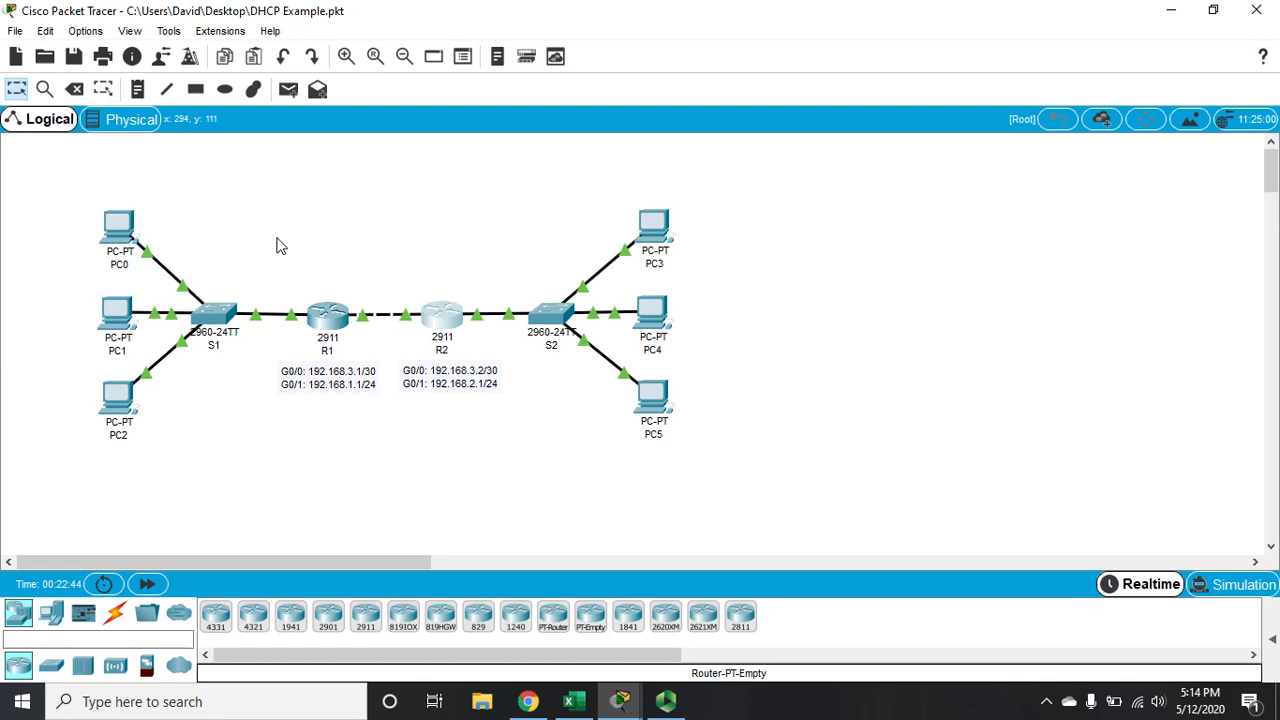
Open R1's command line in a maximized window and display its running configuration
{"action": "left_click", "coordinate": [323, 318]}
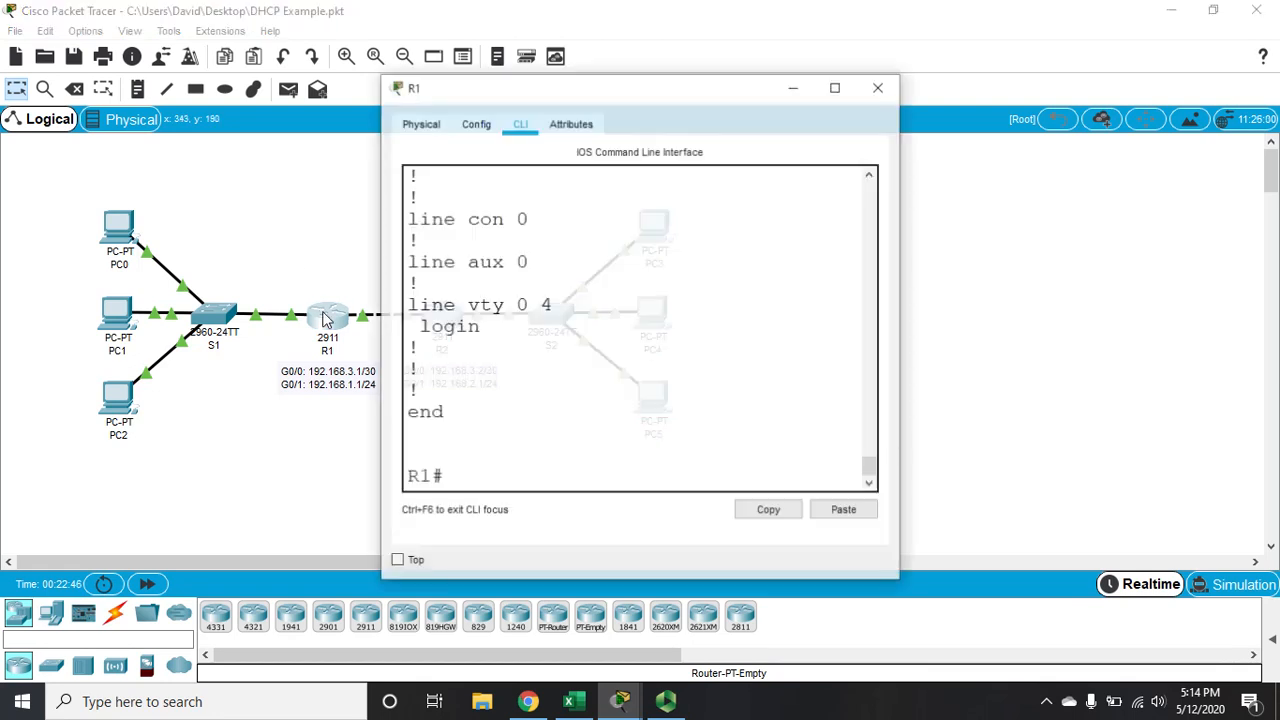
{"action": "left_click", "coordinate": [832, 89]}
{"action": "type", "text": "sh i"}
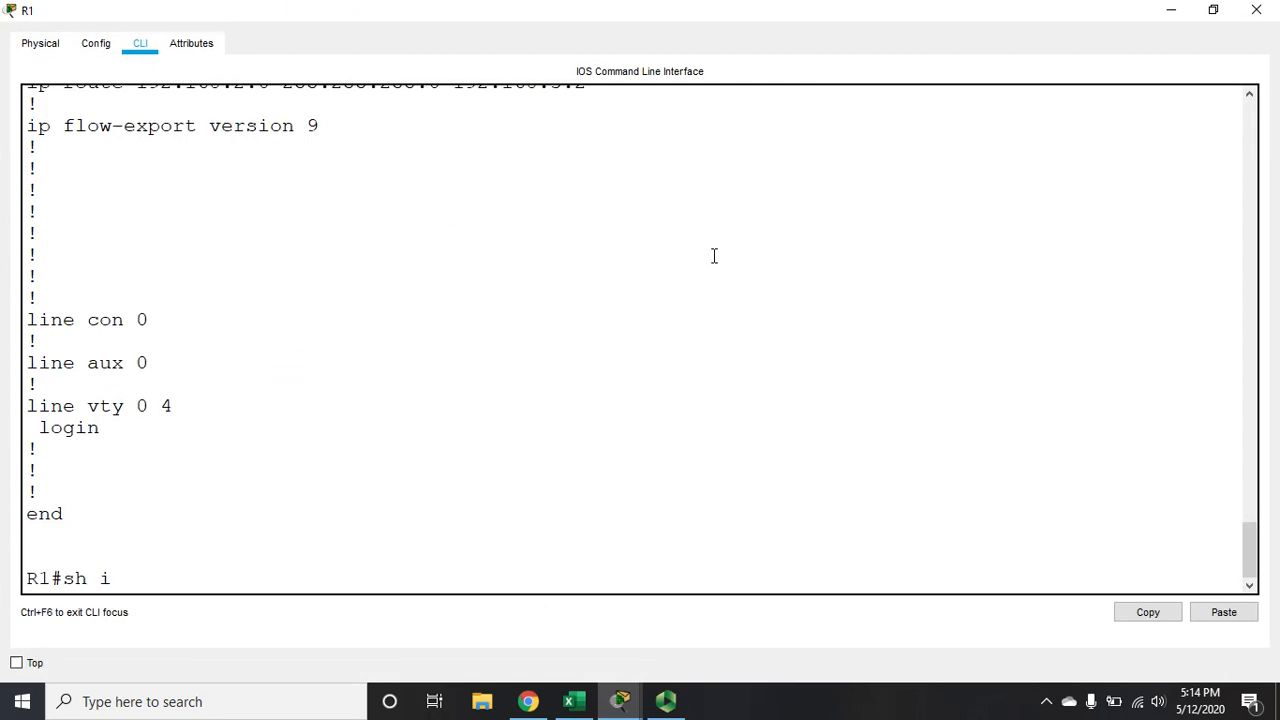
{"action": "type", "text": "p"}
{"action": "key", "text": "BackSpace"}
{"action": "key", "text": "BackSpace"}
{"action": "type", "text": "riun"}
{"action": "key", "text": "BackSpace"}
{"action": "key", "text": "BackSpace"}
{"action": "key", "text": "BackSpace"}
{"action": "type", "text": "un"}
{"action": "key", "text": "Return"}
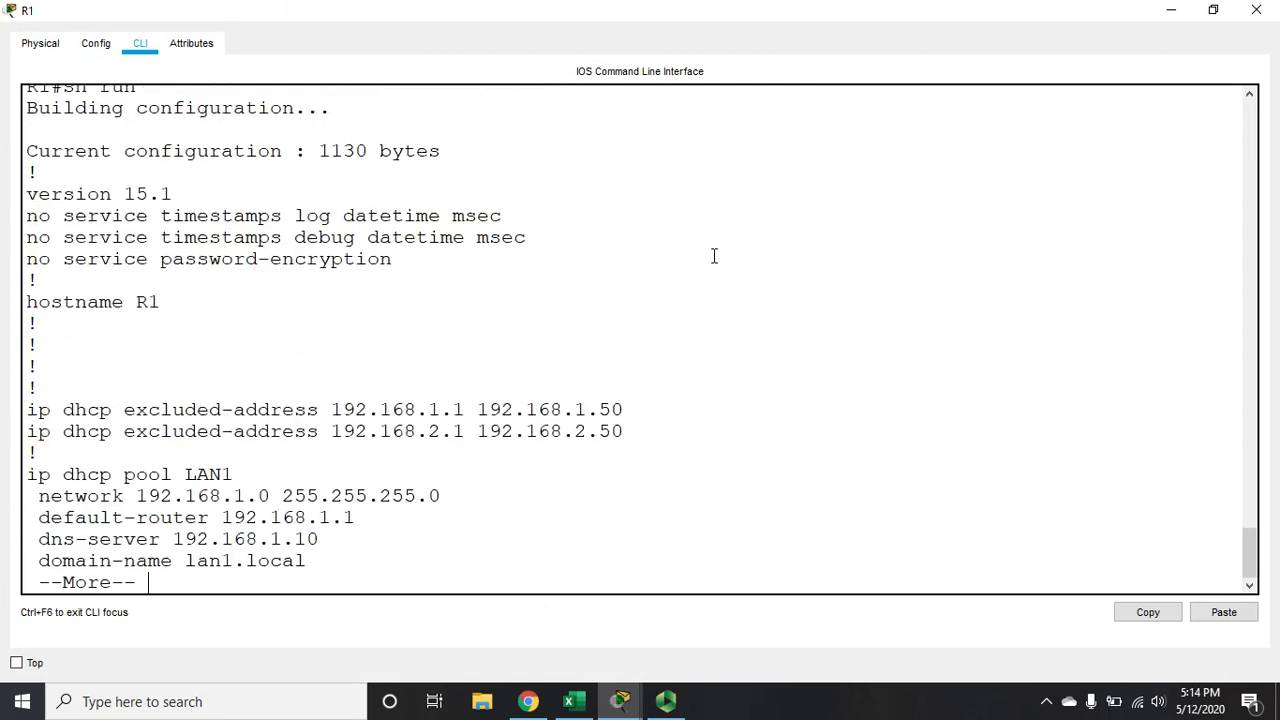
Examine the REMOTELAN DHCP pool in R1's running configuration, page through to the end and close the R1 window
{"action": "key", "text": "Return"}
{"action": "key", "text": "Return"}
{"action": "key", "text": "Return"}
{"action": "key", "text": "Return"}
{"action": "key", "text": "Return"}
{"action": "key", "text": "Return"}
{"action": "key", "text": "Return"}
{"action": "key", "text": "Return"}
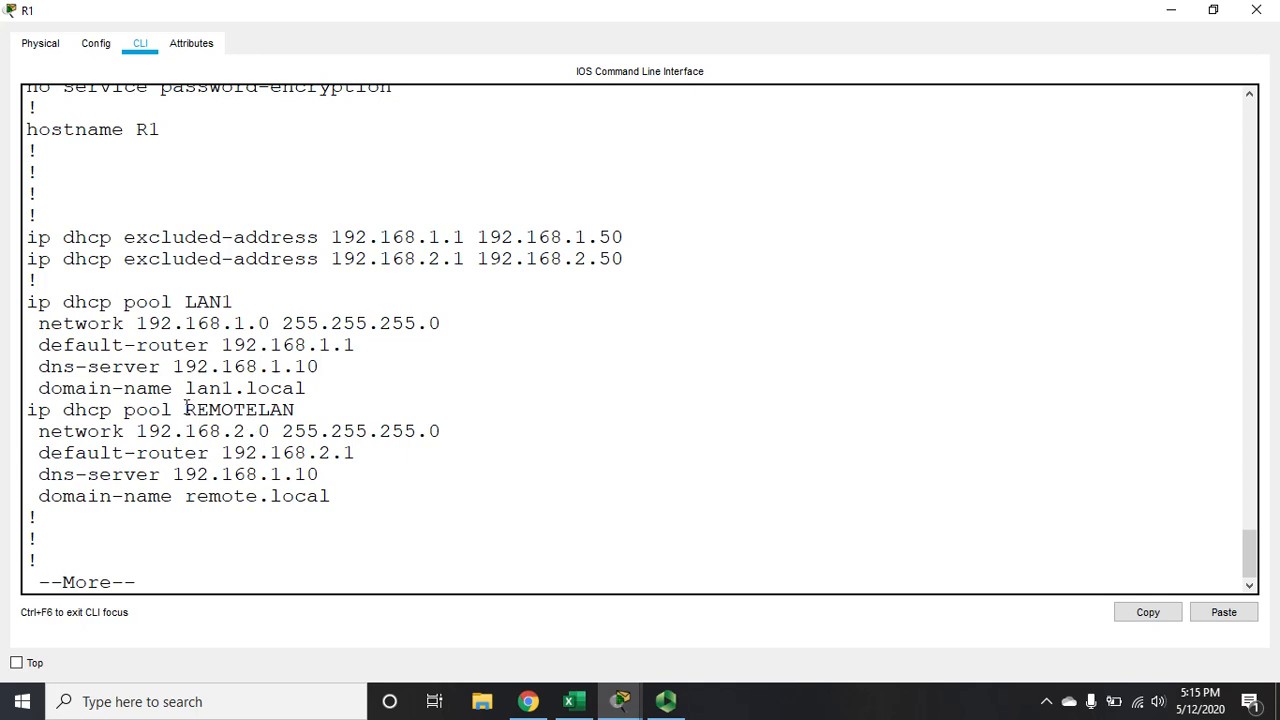
{"action": "left_click_drag", "start_coordinate": [186, 409], "coordinate": [300, 405]}
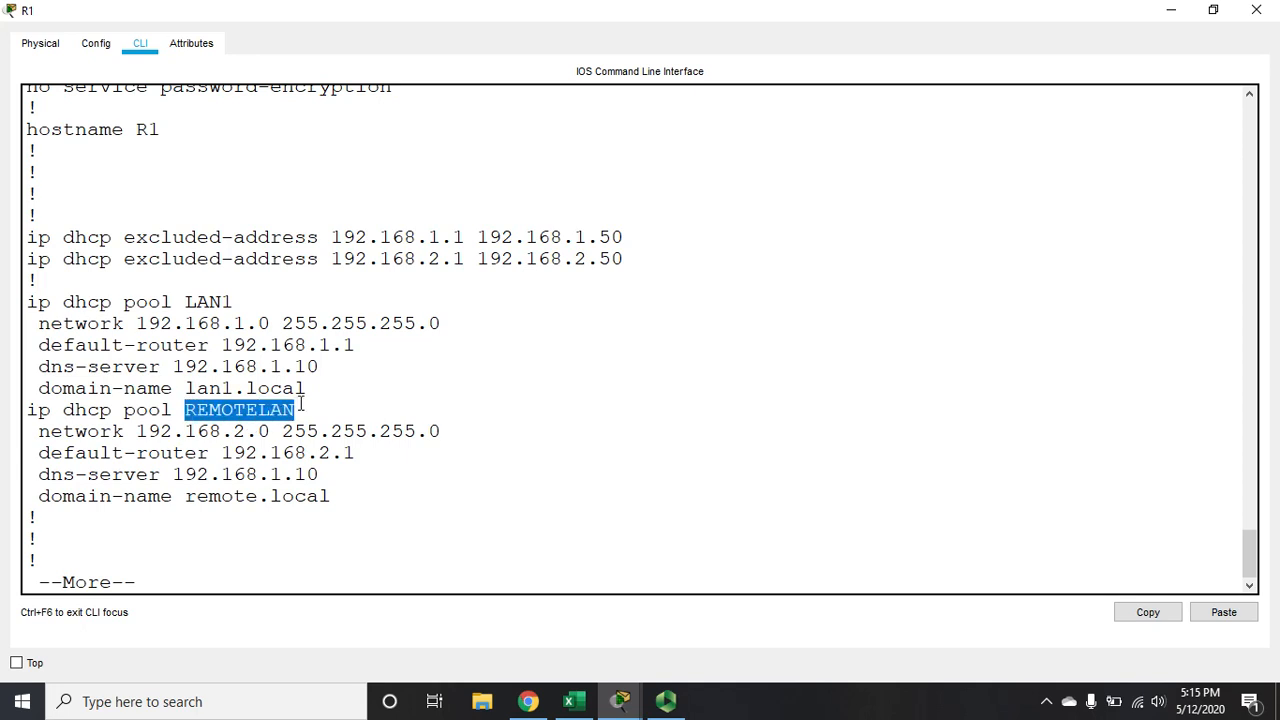
{"action": "left_click", "coordinate": [417, 459]}
{"action": "key", "text": "space"}
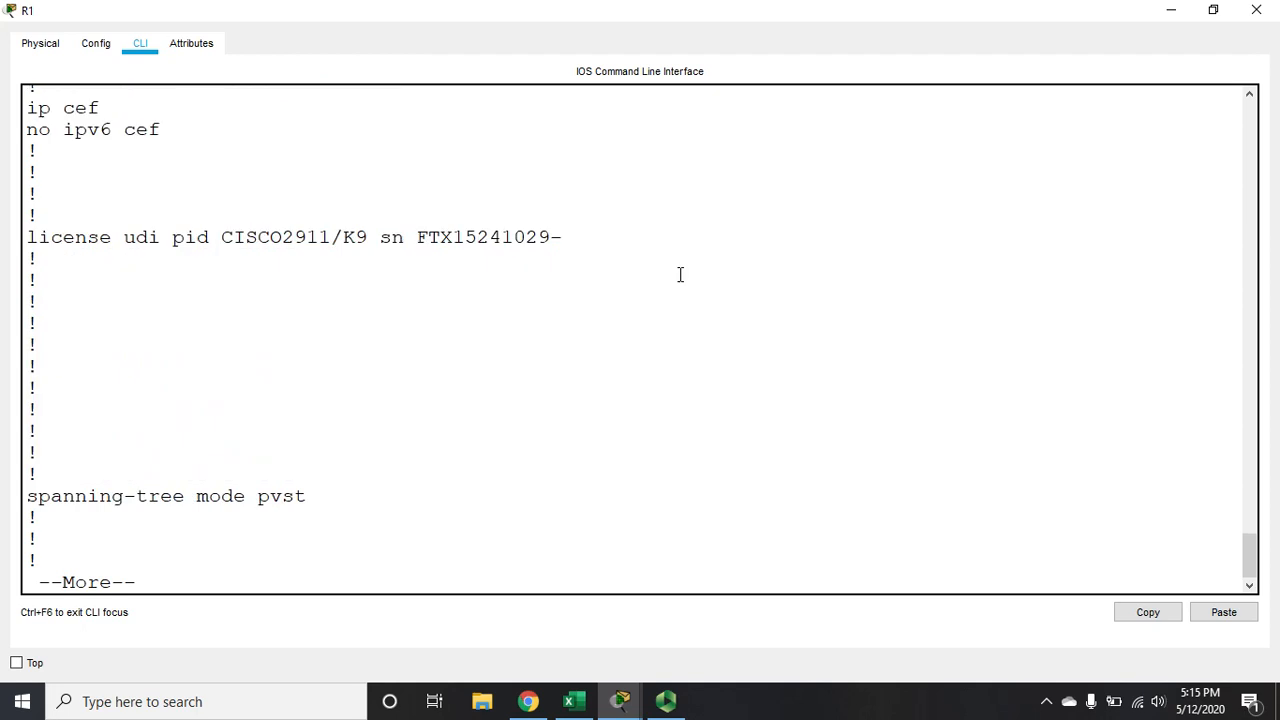
{"action": "key", "text": "space"}
{"action": "key", "text": "space"}
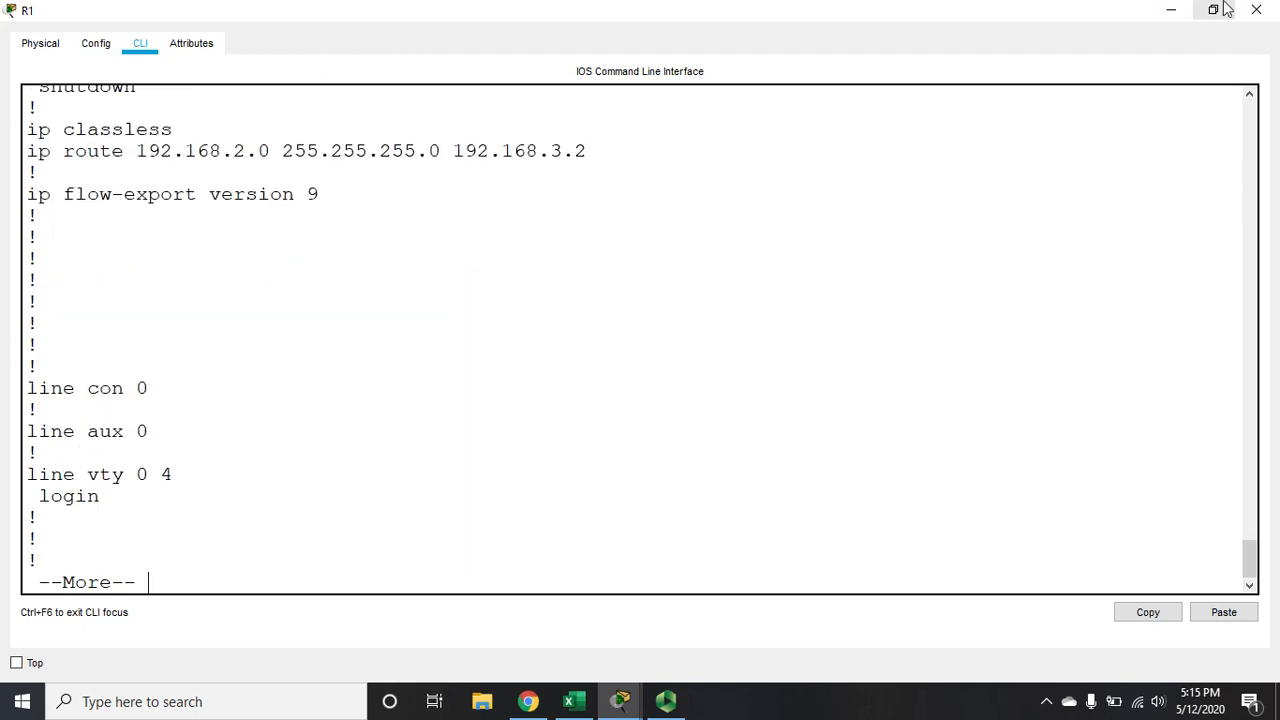
{"action": "key", "text": "space"}
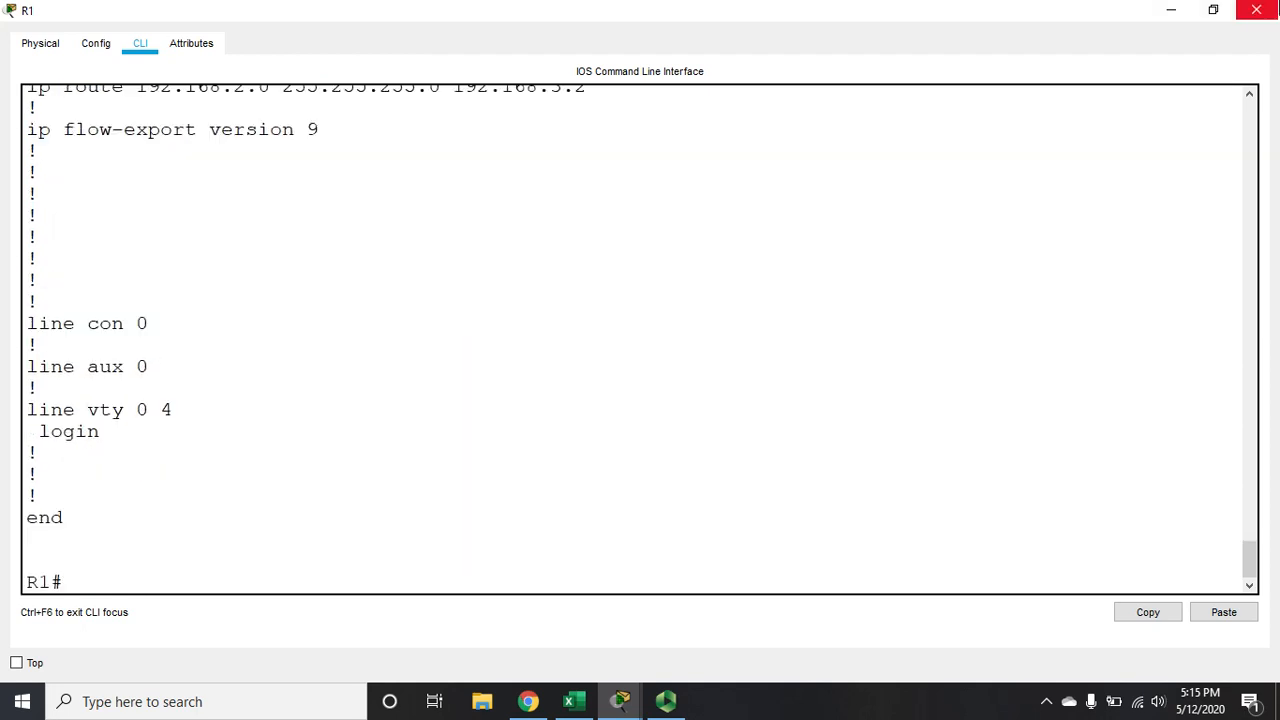
{"action": "left_click", "coordinate": [1256, 9]}
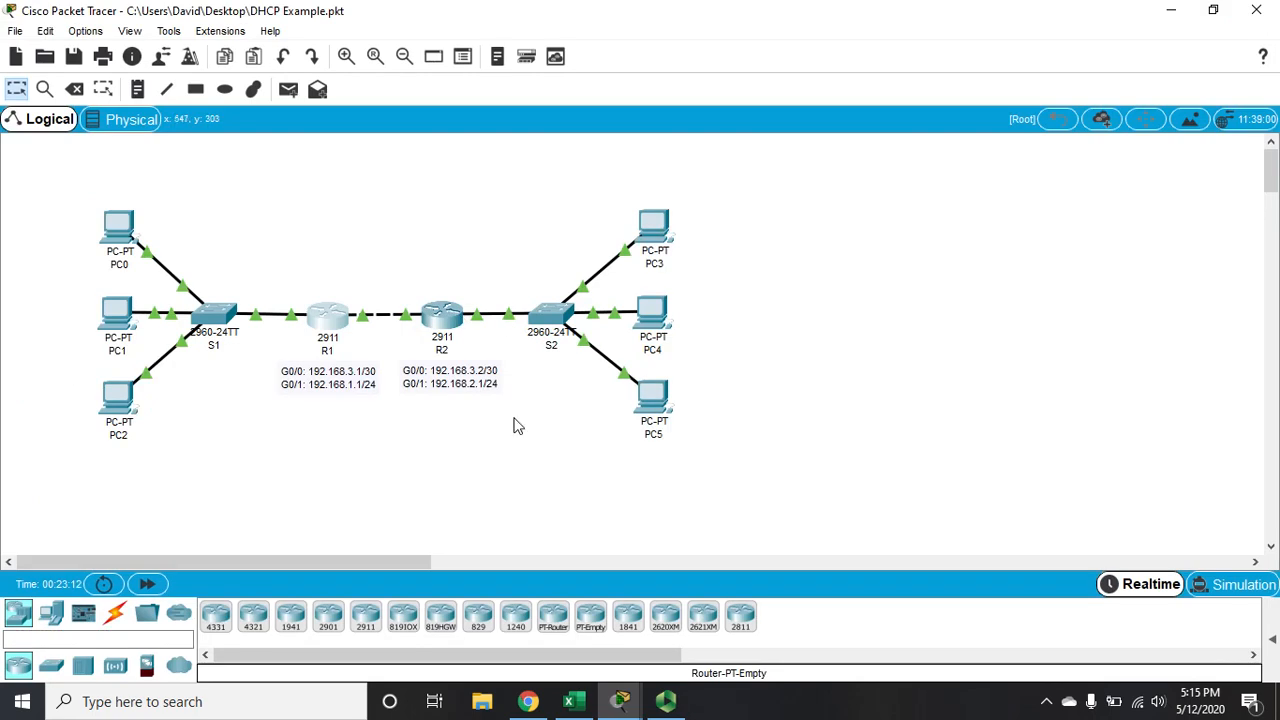
Open PC3's IP configuration and set its IPv4 addressing to DHCP
{"action": "left_click", "coordinate": [655, 224]}
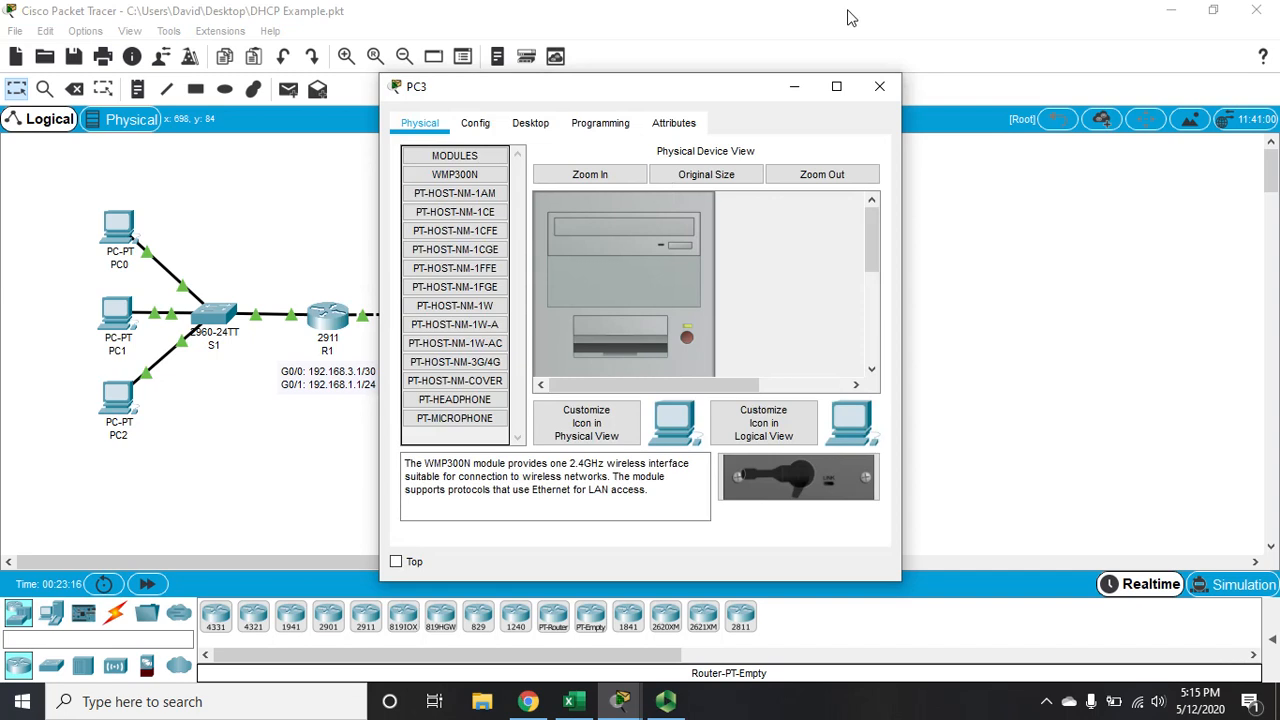
{"action": "left_click", "coordinate": [836, 89]}
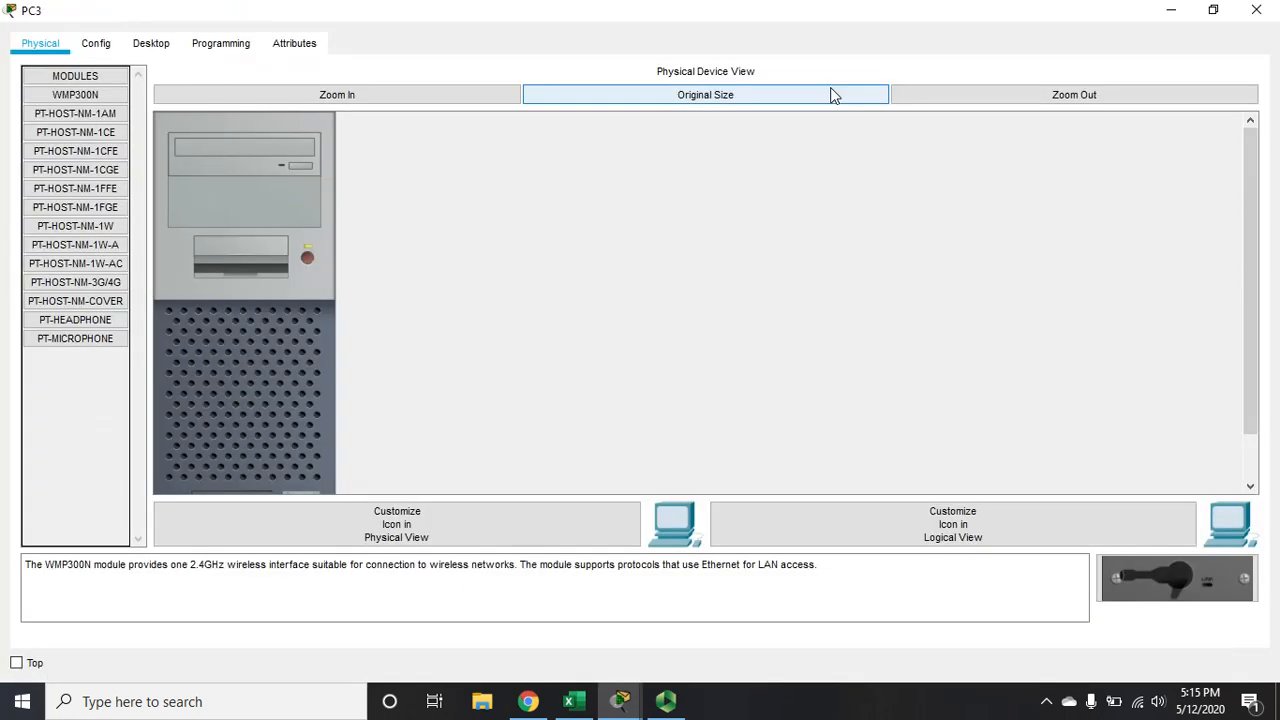
{"action": "left_click", "coordinate": [151, 43]}
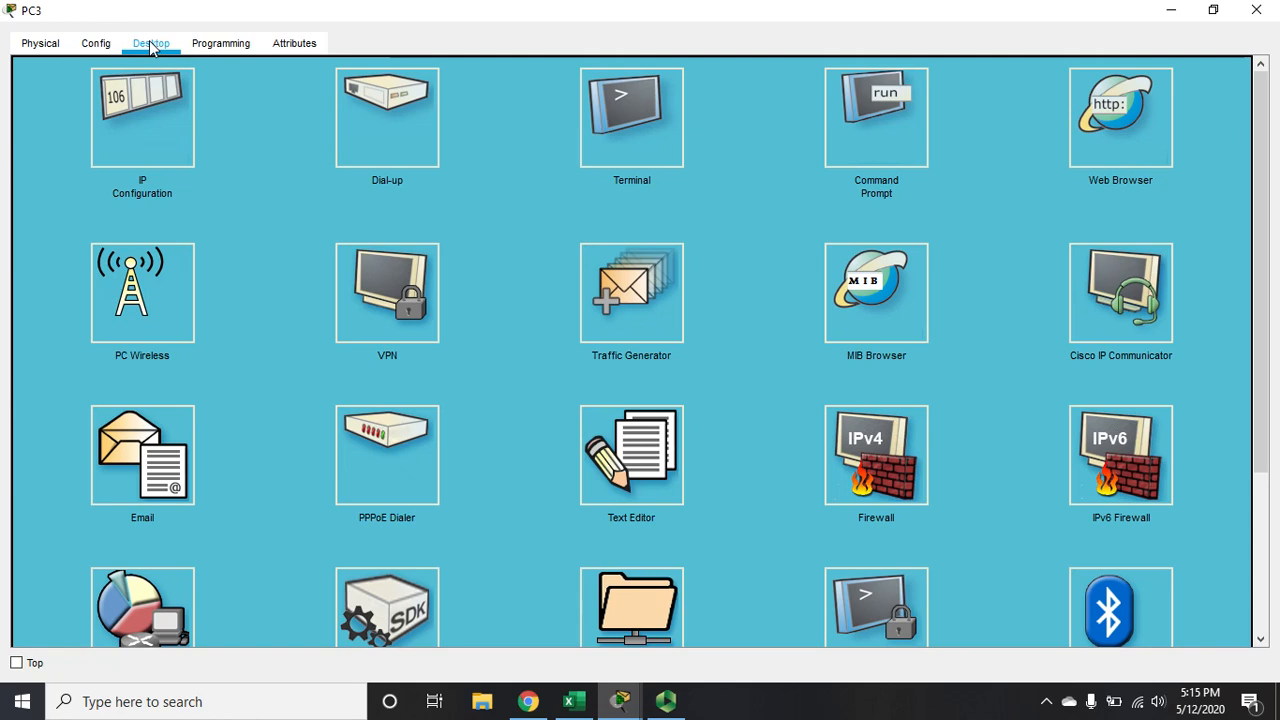
{"action": "left_click", "coordinate": [153, 100]}
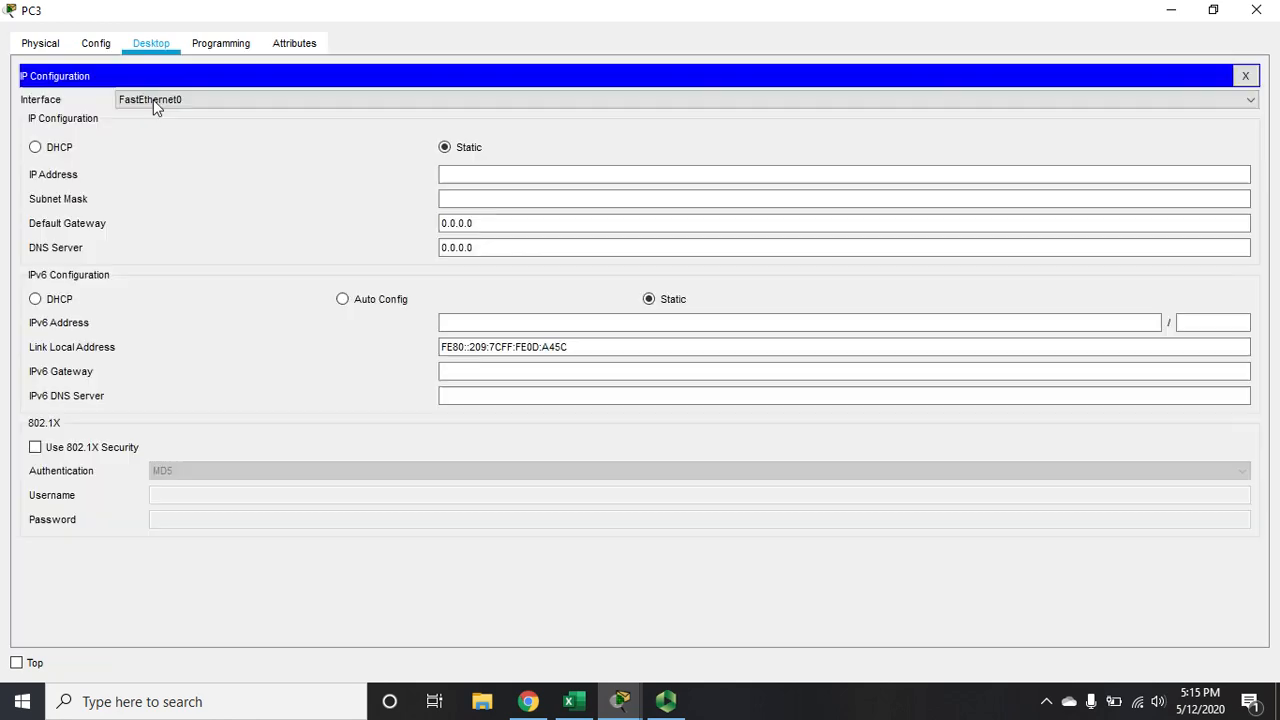
{"action": "left_click", "coordinate": [60, 149]}
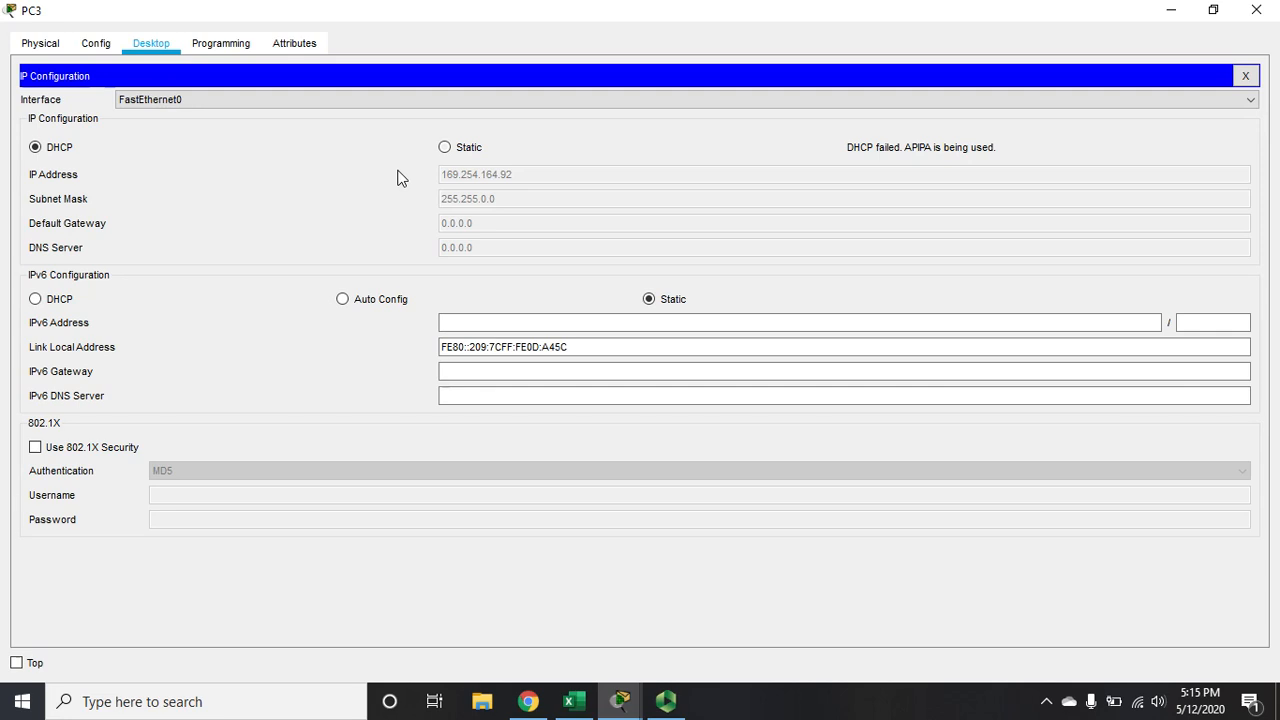
Repeat PC3's DHCP request by switching its IPv4 addressing to Static and back to DHCP, and close the PC3 window
{"action": "left_click", "coordinate": [476, 148]}
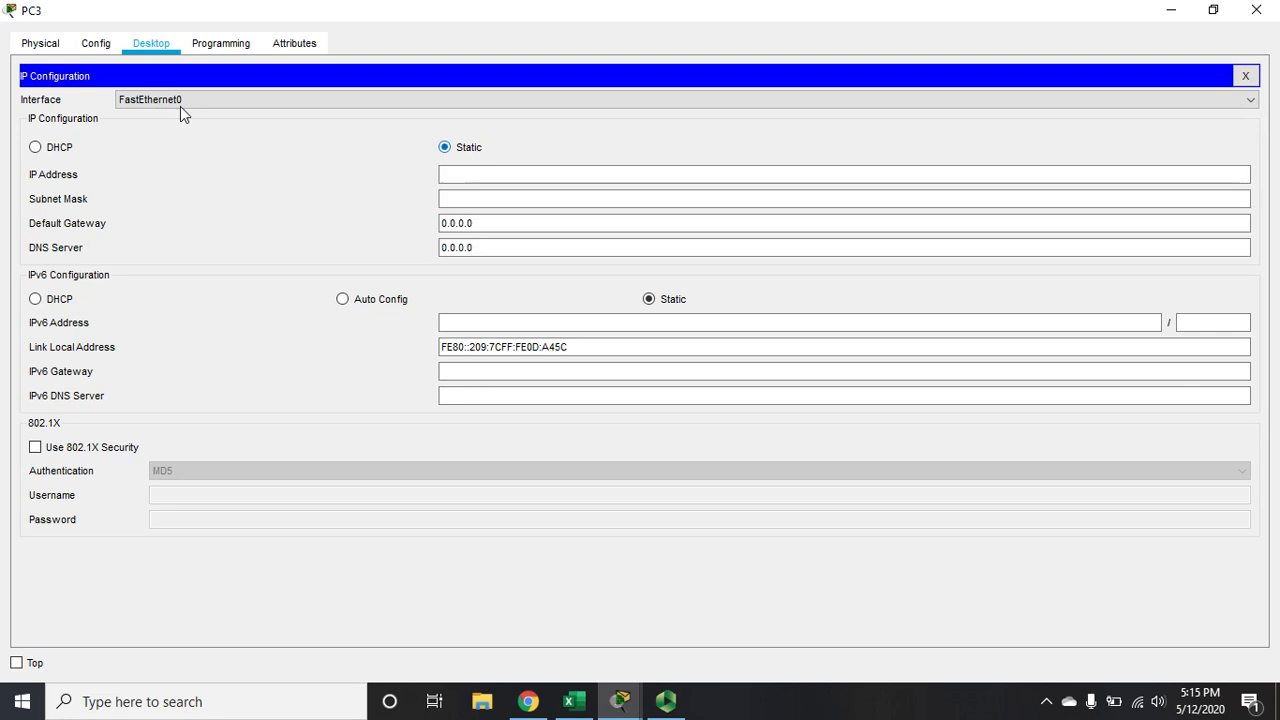
{"action": "left_click", "coordinate": [69, 154]}
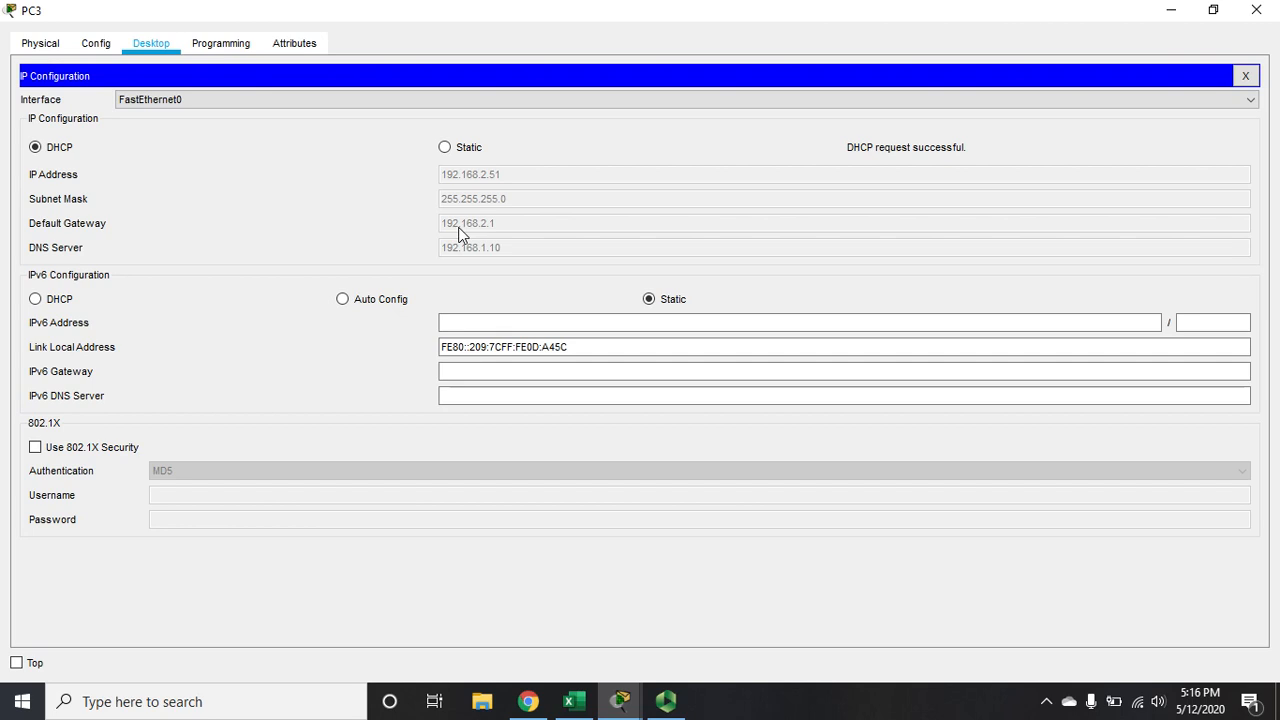
{"action": "left_click", "coordinate": [1260, 12]}
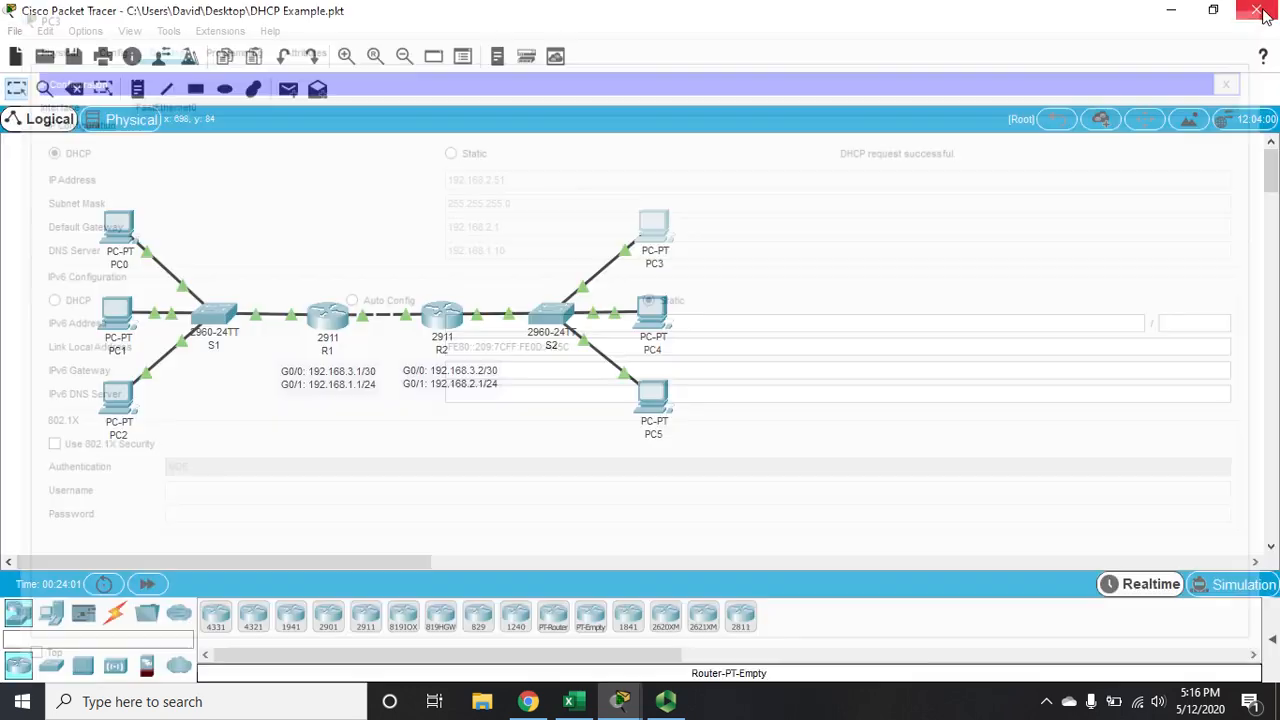
Open PC4's IP configuration, set its IPv4 addressing to DHCP and close the PC4 window
{"action": "left_click", "coordinate": [650, 318]}
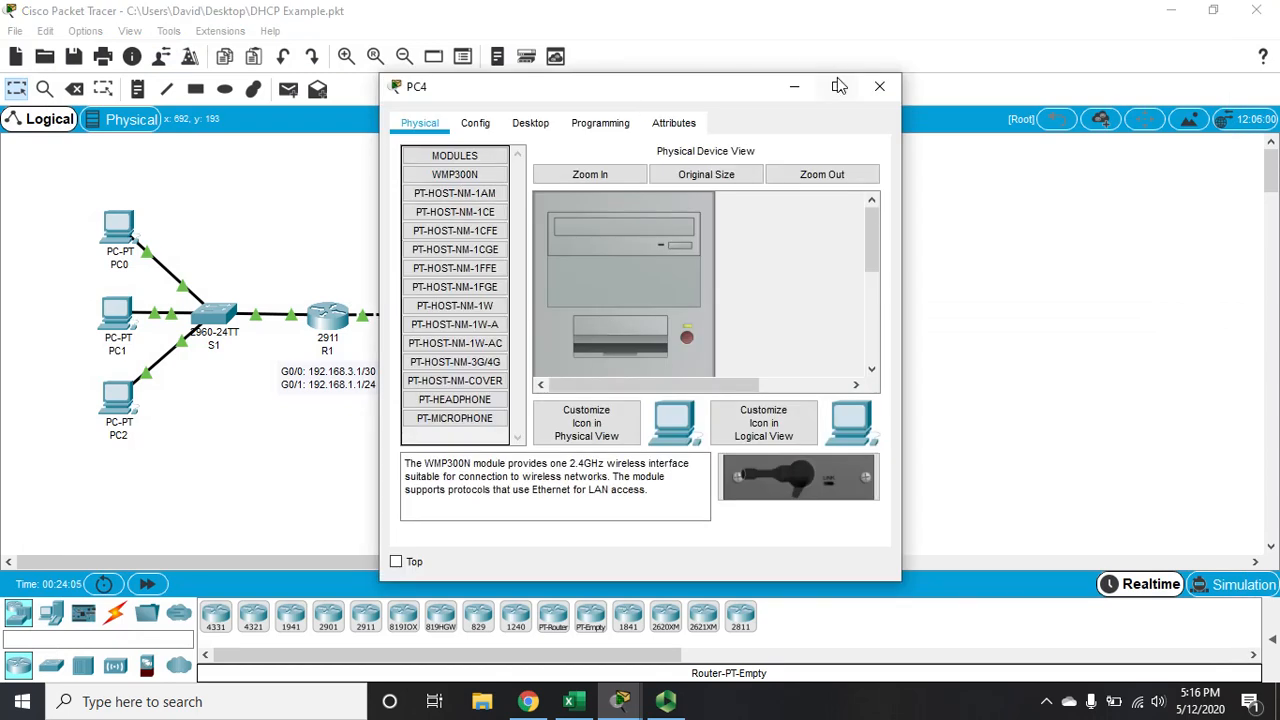
{"action": "left_click", "coordinate": [838, 86]}
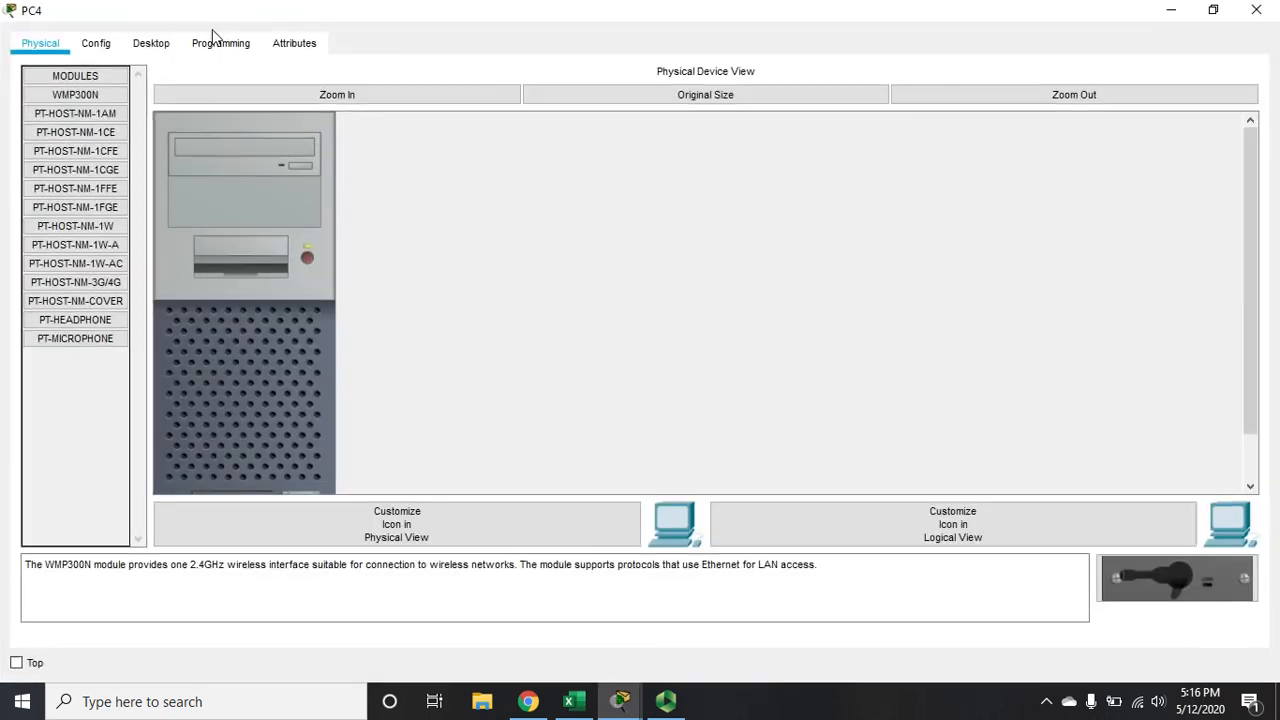
{"action": "left_click", "coordinate": [110, 46]}
{"action": "left_click", "coordinate": [157, 48]}
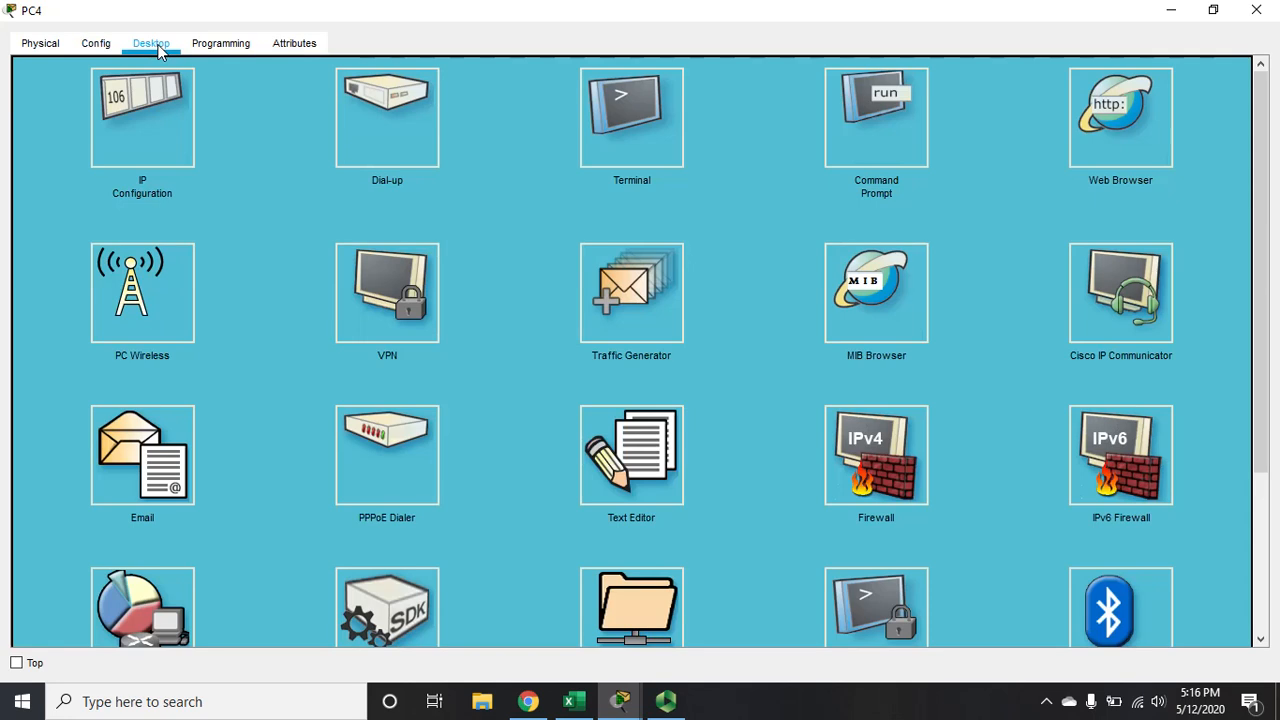
{"action": "left_click", "coordinate": [145, 124]}
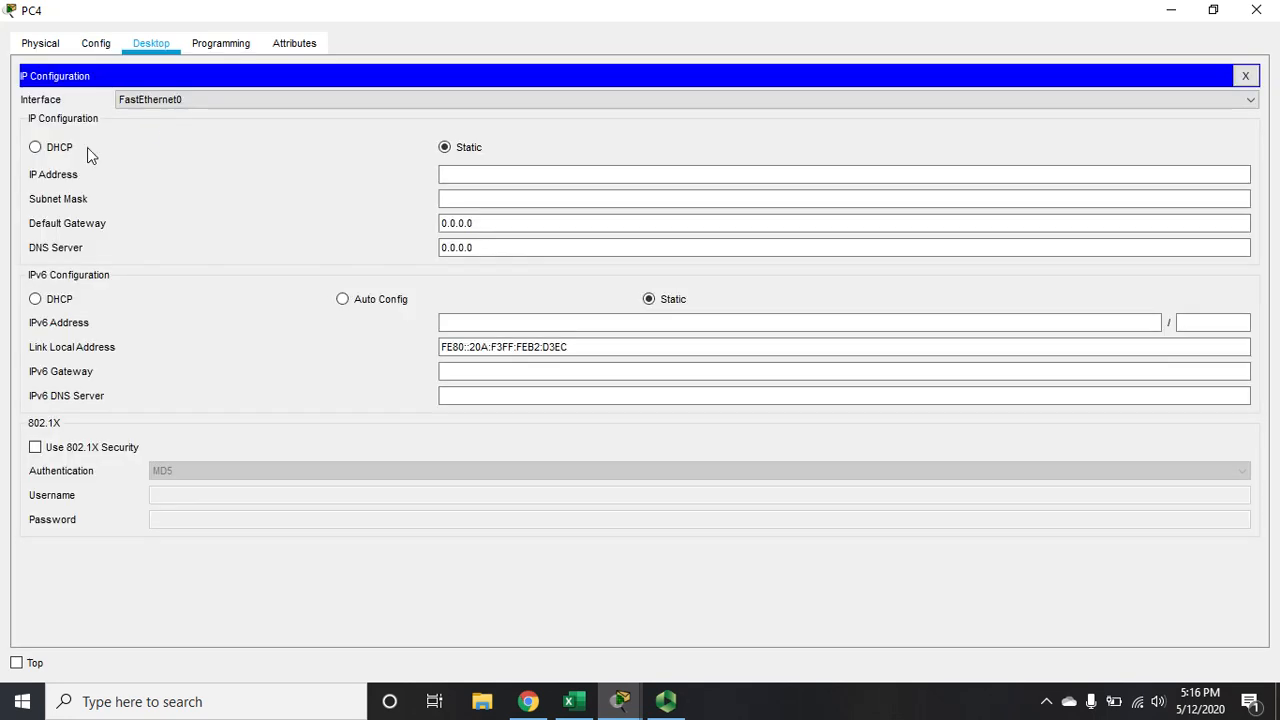
{"action": "left_click", "coordinate": [62, 150]}
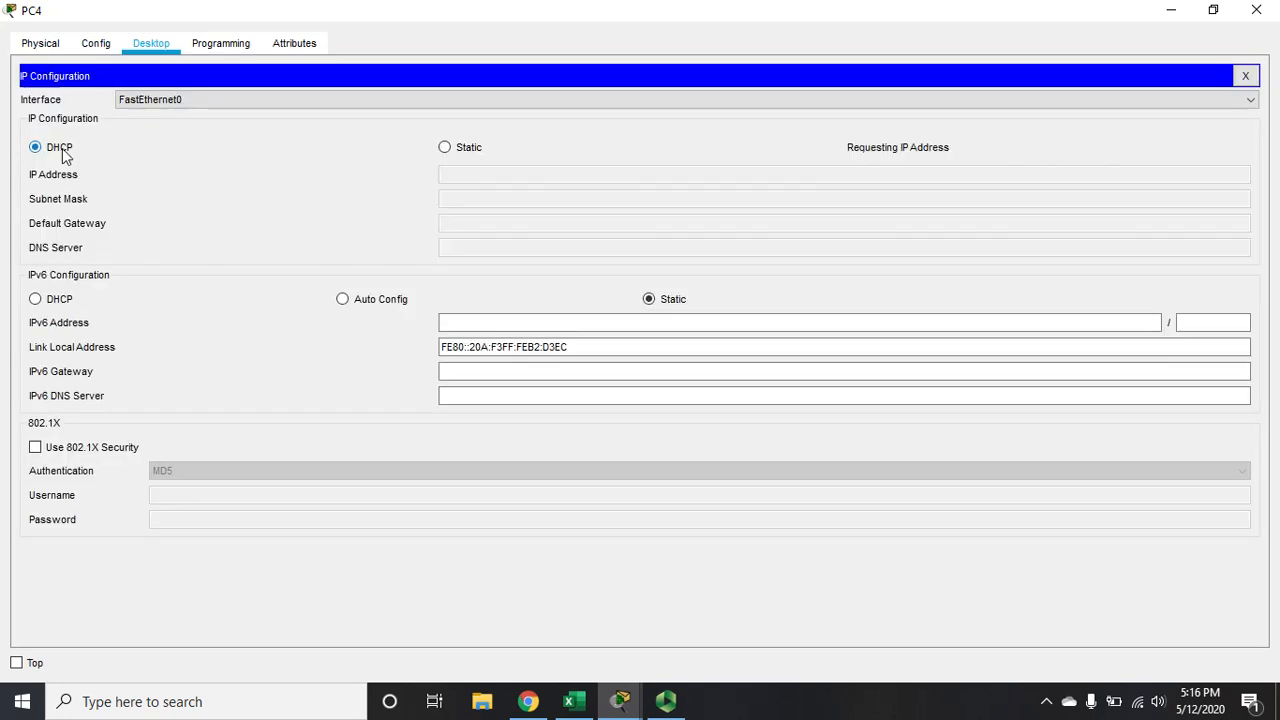
{"action": "left_click", "coordinate": [1258, 10]}
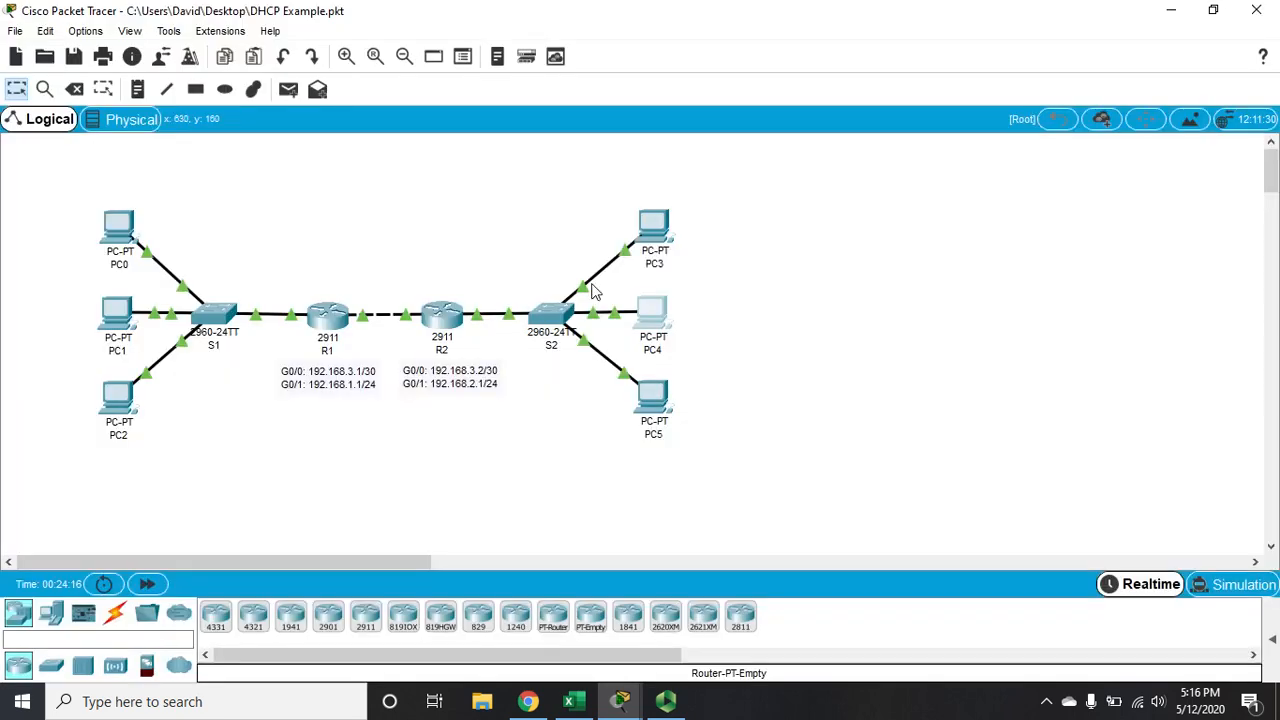
Open PC5's IP configuration, set its IPv4 addressing to DHCP and close the PC5 window
{"action": "left_click", "coordinate": [656, 405]}
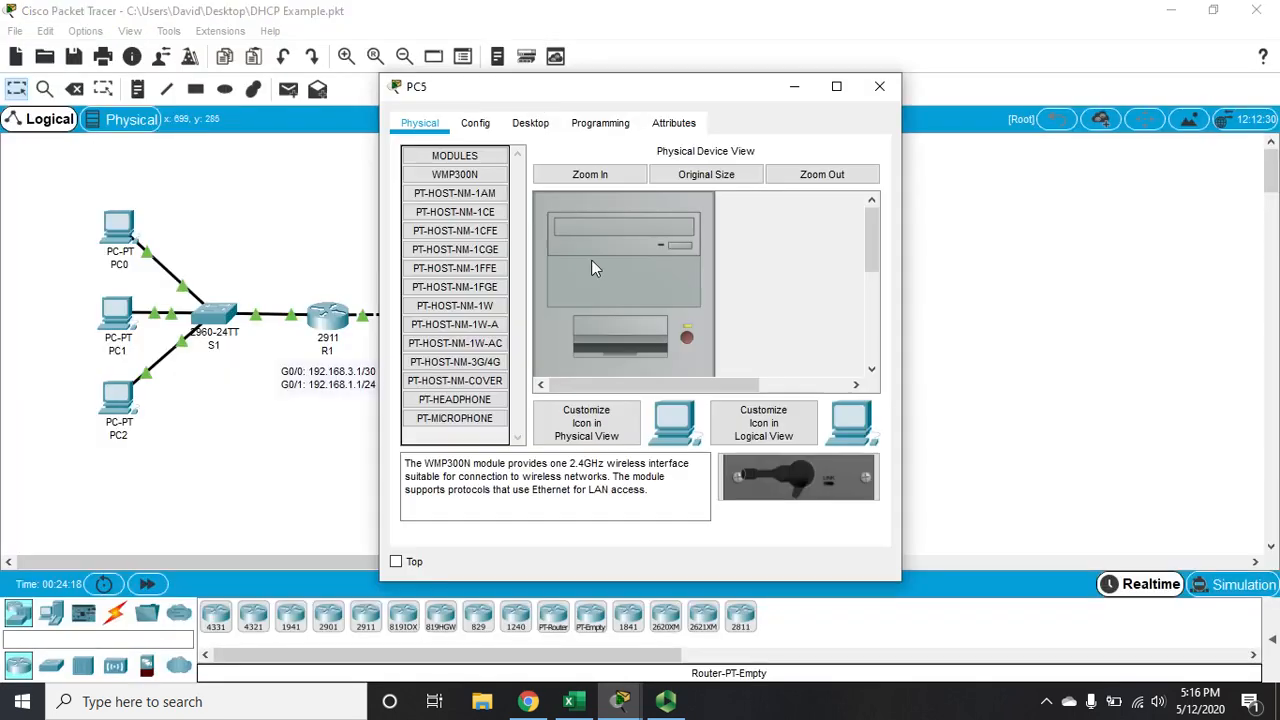
{"action": "left_click", "coordinate": [530, 125]}
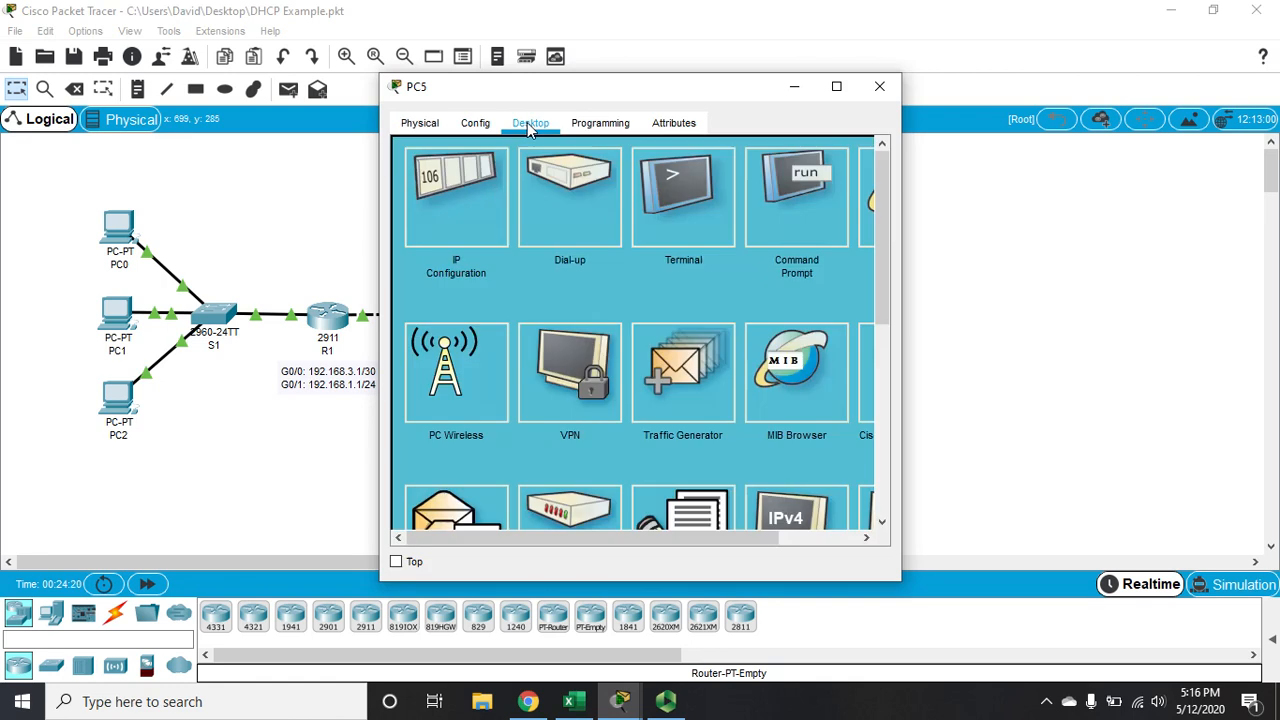
{"action": "left_click", "coordinate": [422, 234]}
{"action": "left_click", "coordinate": [418, 228]}
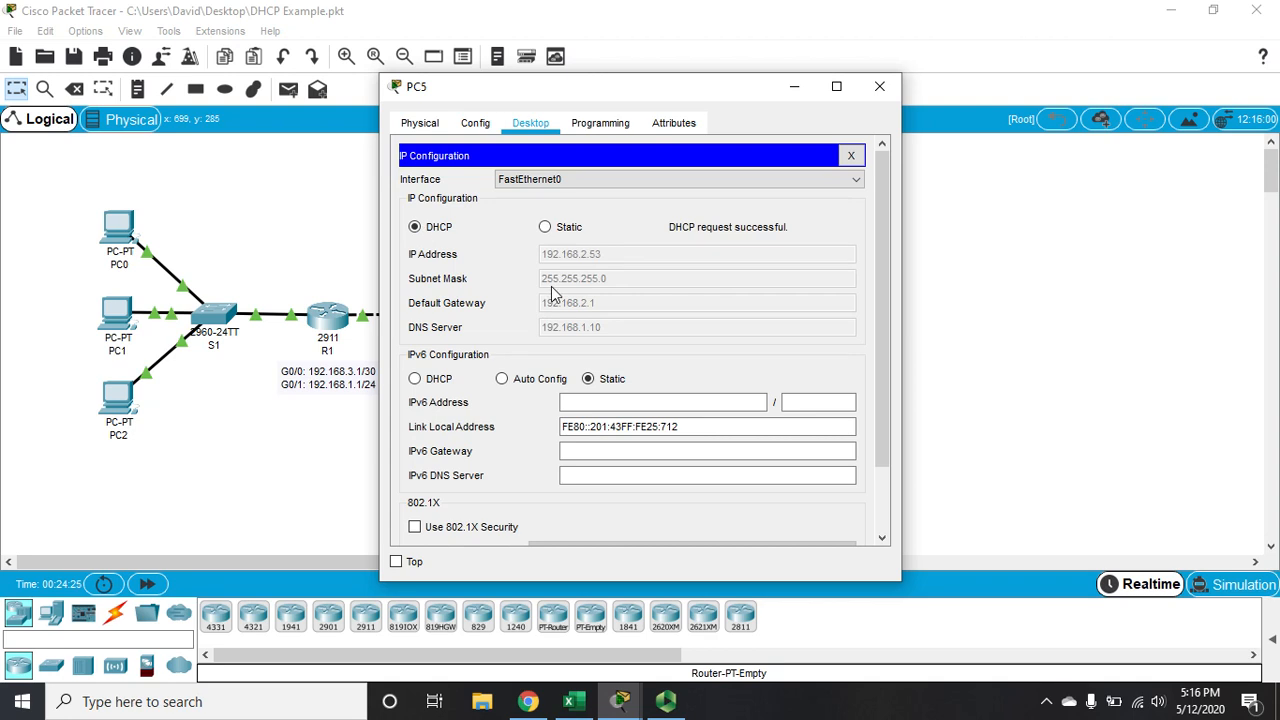
{"action": "left_click", "coordinate": [880, 88]}
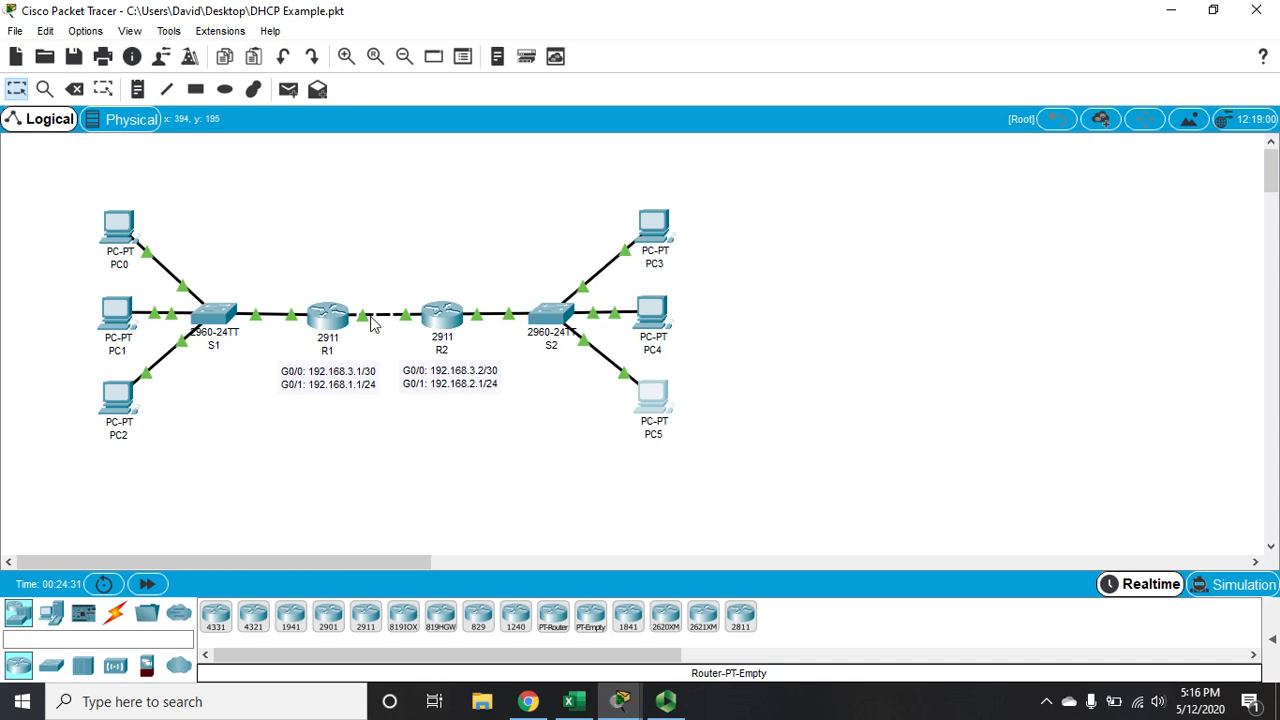
Open R1's command line in a maximized window, list the sh ip dhcp options and review the output of sh ip dhcp pool
{"action": "left_click", "coordinate": [335, 321]}
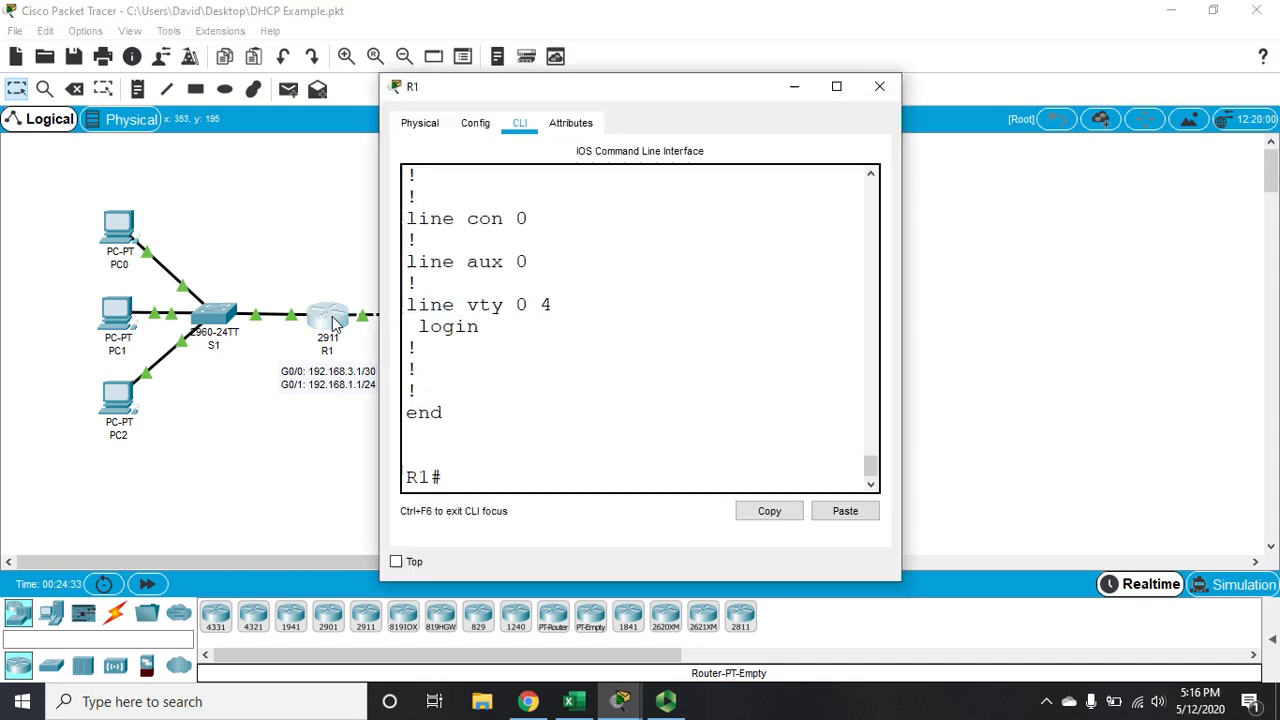
{"action": "left_click", "coordinate": [835, 88]}
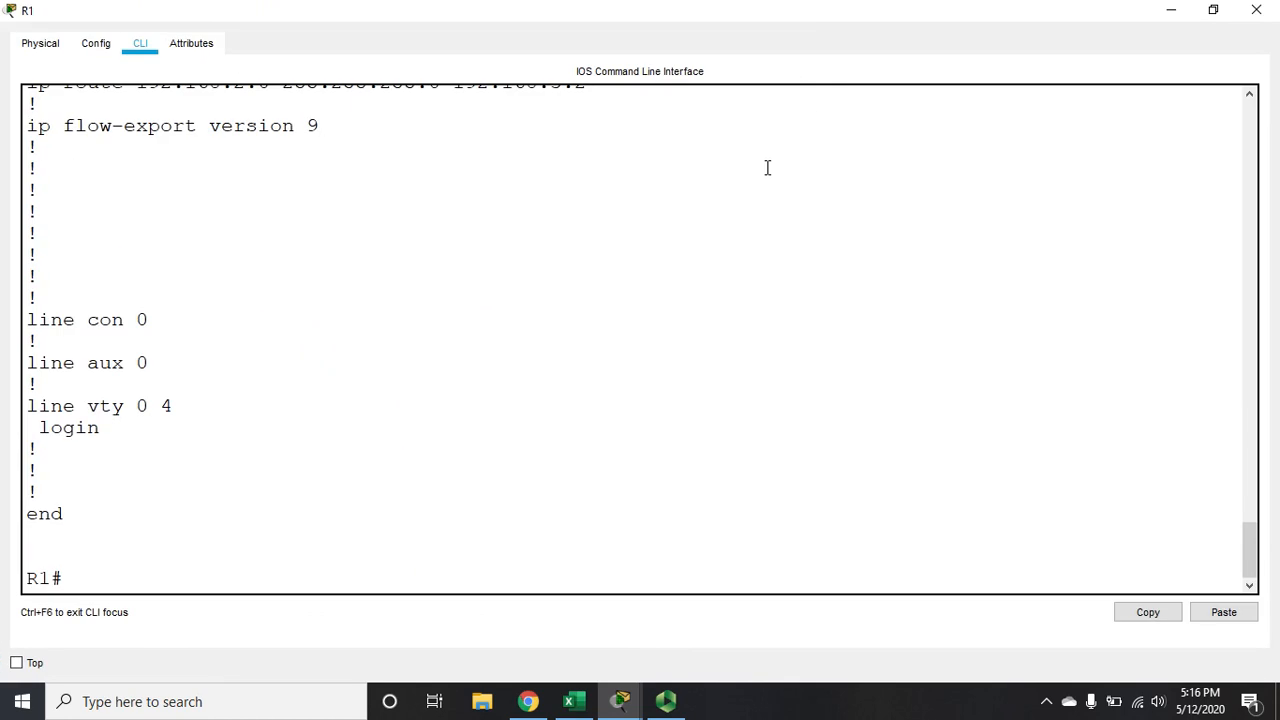
{"action": "key", "text": "Return"}
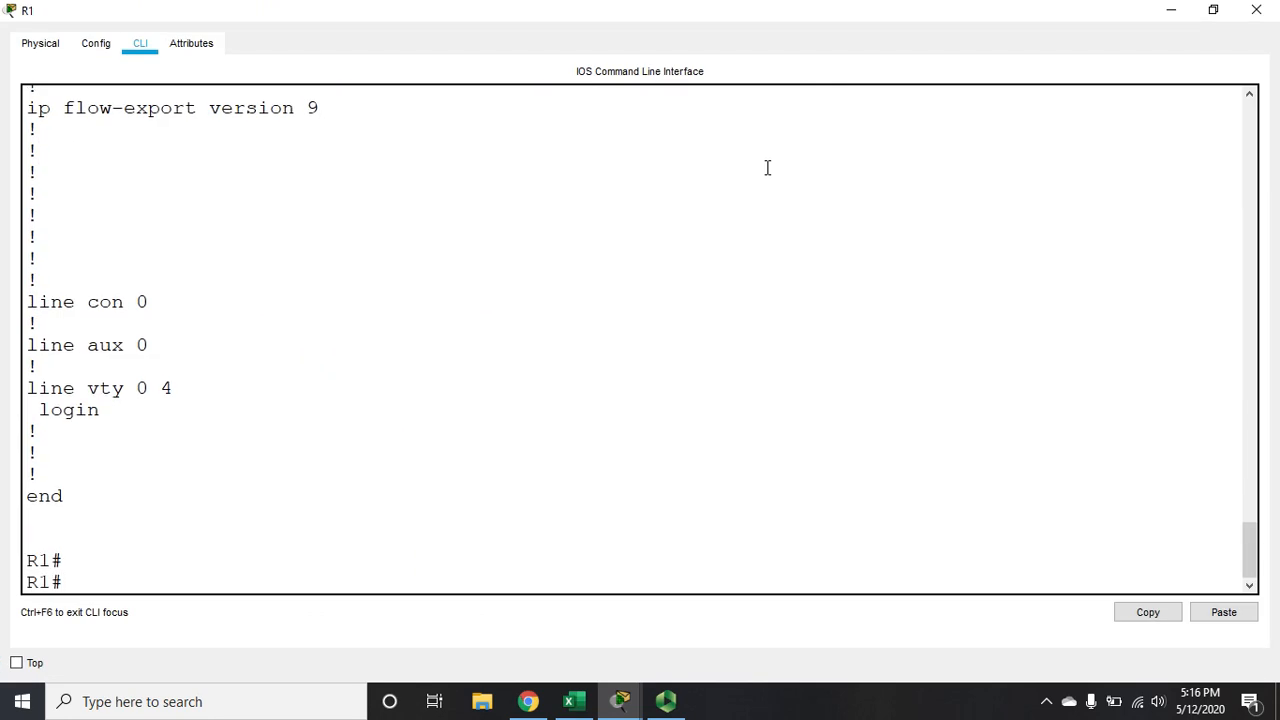
{"action": "type", "text": "sh ip dhcp ?"}
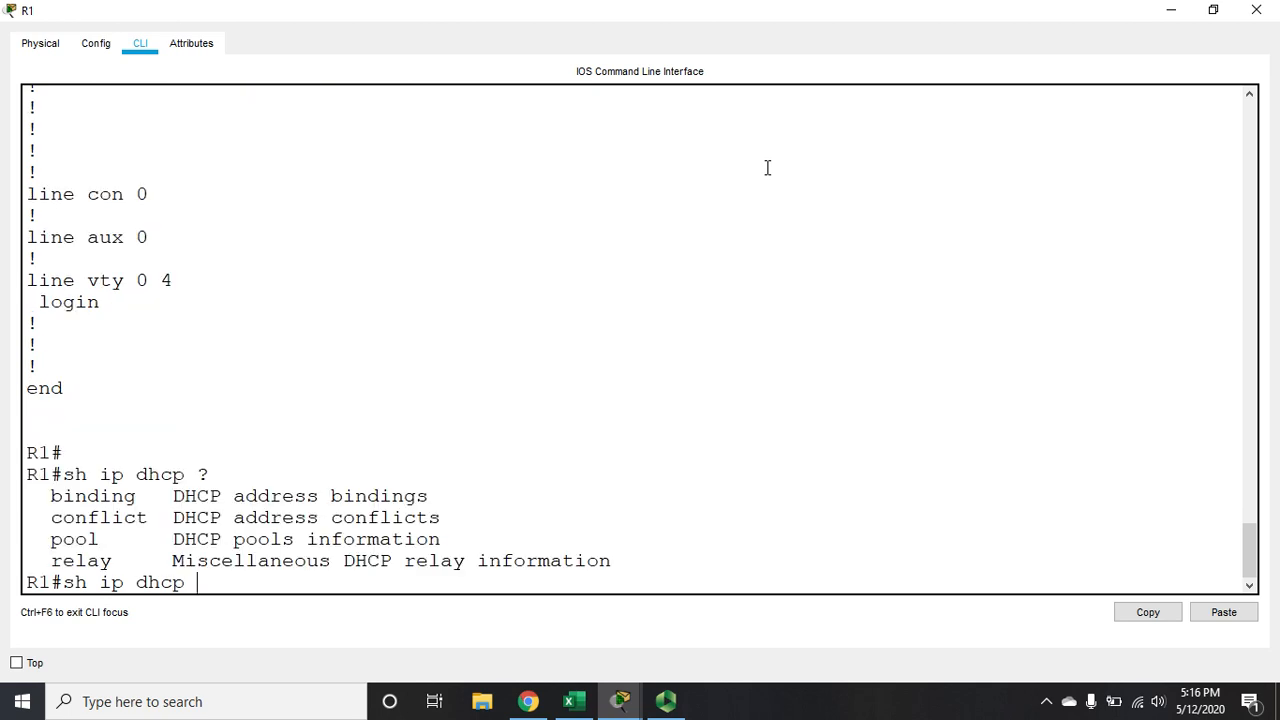
{"action": "type", "text": "pool"}
{"action": "key", "text": "Return"}
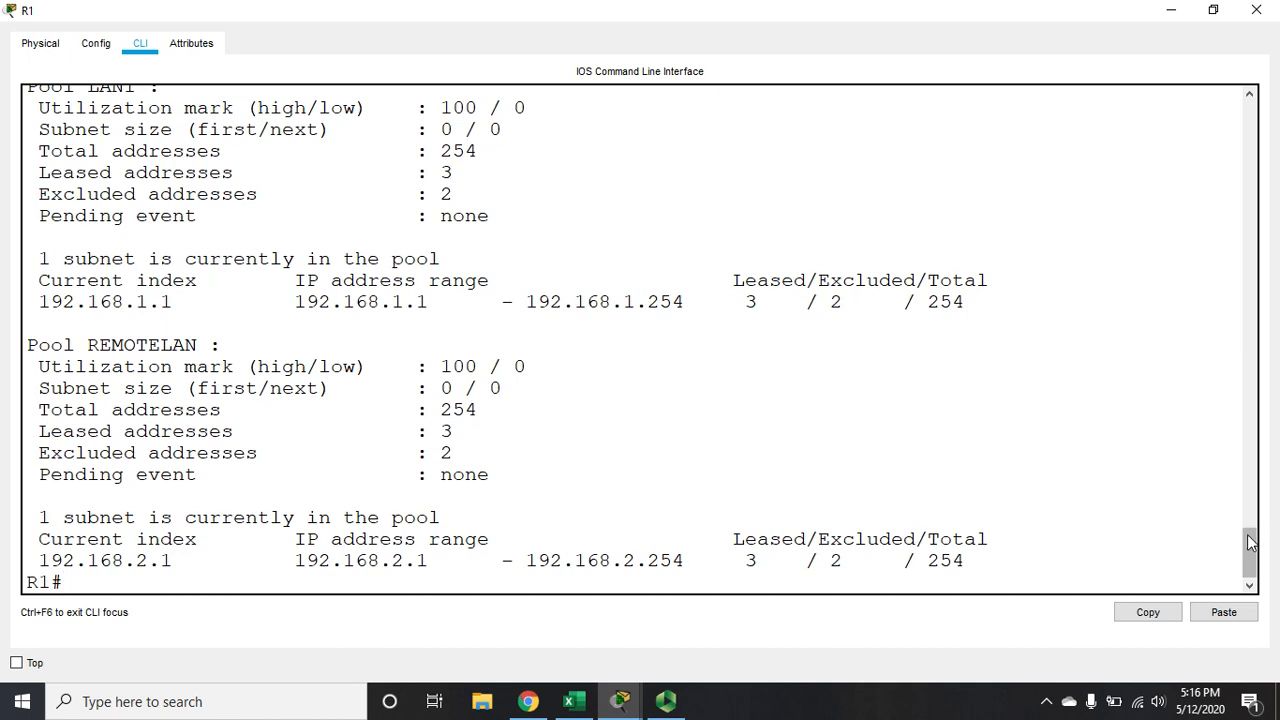
{"action": "mouse_move", "coordinate": [1250, 549]}
{"action": "left_mouse_down"}
{"action": "mouse_move", "coordinate": [1250, 522]}
{"action": "mouse_move", "coordinate": [1250, 549]}
{"action": "left_mouse_up"}
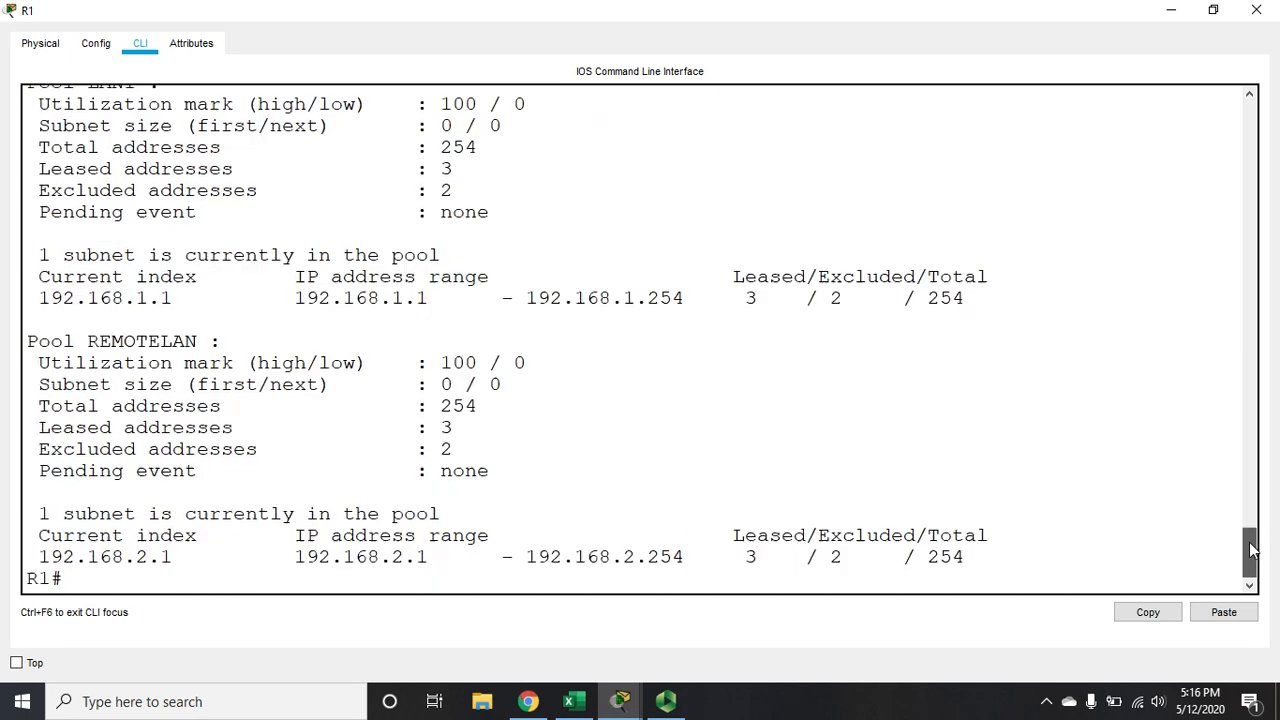
{"action": "scroll", "coordinate": [1252, 549], "scroll_direction": "up", "scroll_amount": 1}
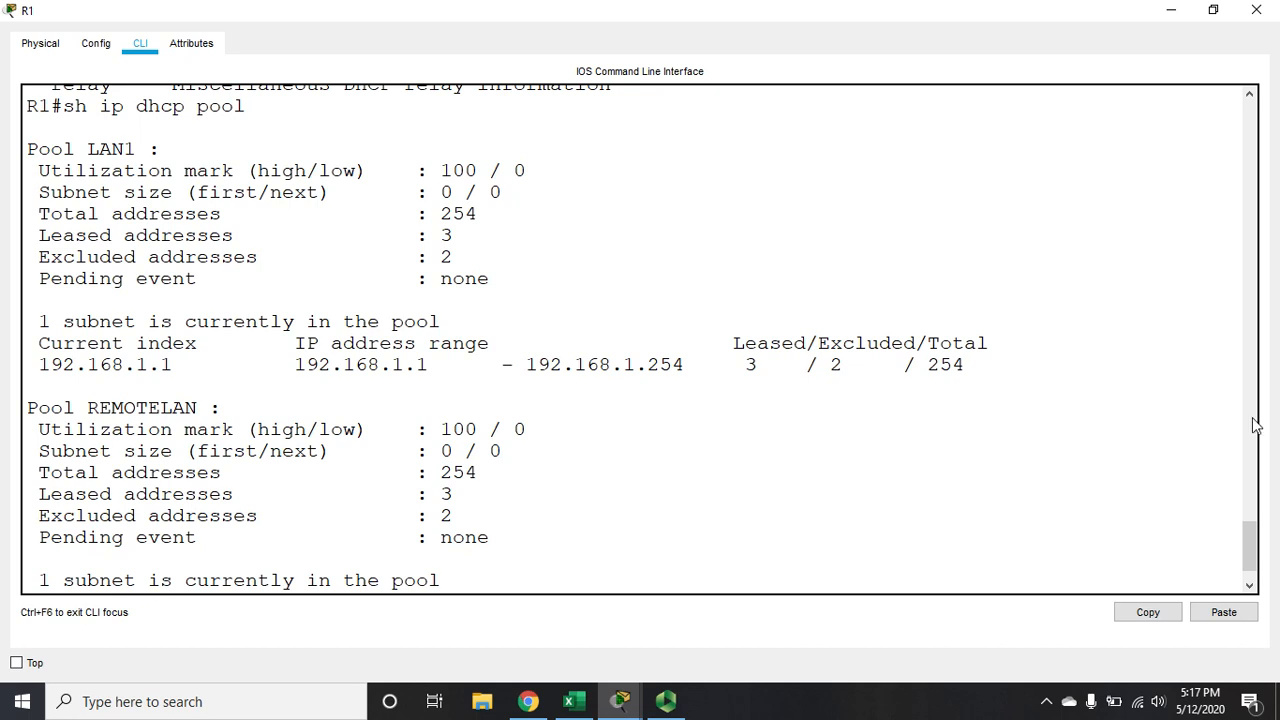
{"action": "left_click_drag", "start_coordinate": [1249, 531], "coordinate": [1251, 561]}
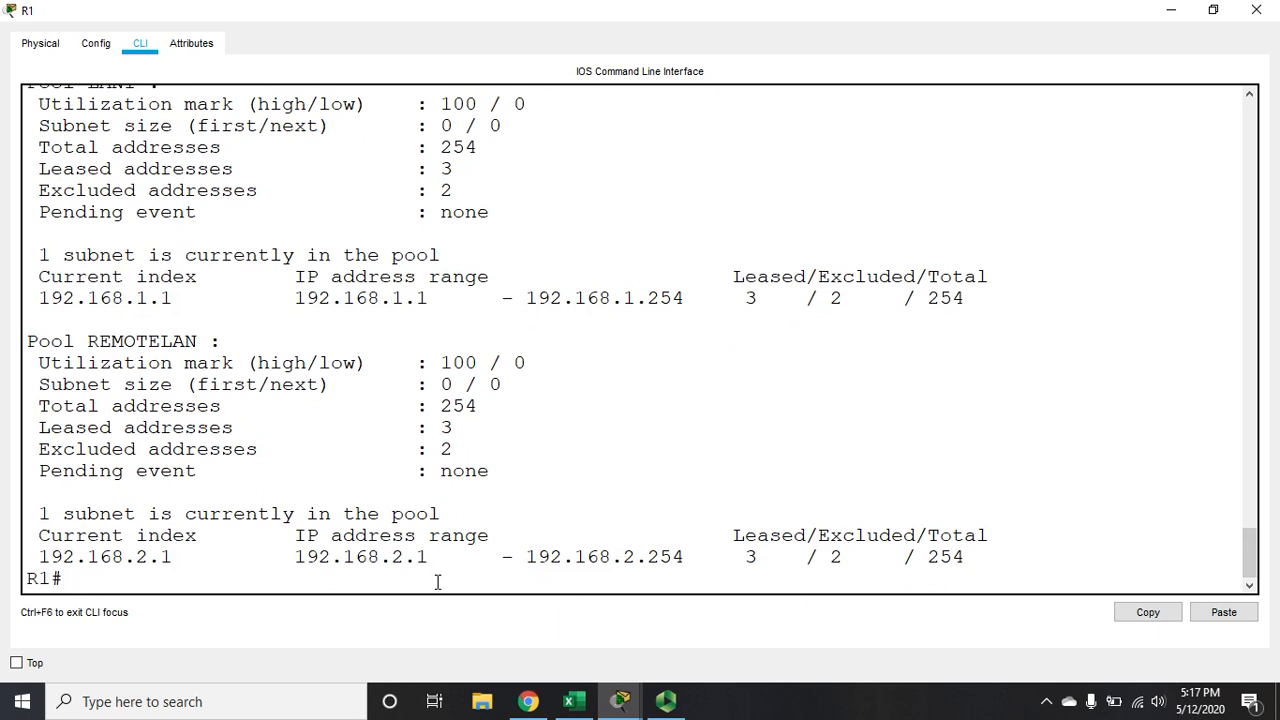
Display R1's DHCP address bindings with sh ip dhcp bind
{"action": "type", "text": "idp"}
{"action": "key", "text": "BackSpace"}
{"action": "key", "text": "BackSpace"}
{"action": "type", "text": "p dh"}
{"action": "key", "text": "BackSpace"}
{"action": "key", "text": "BackSpace"}
{"action": "key", "text": "BackSpace"}
{"action": "key", "text": "BackSpace"}
{"action": "type", "text": "p dhcp bind"}
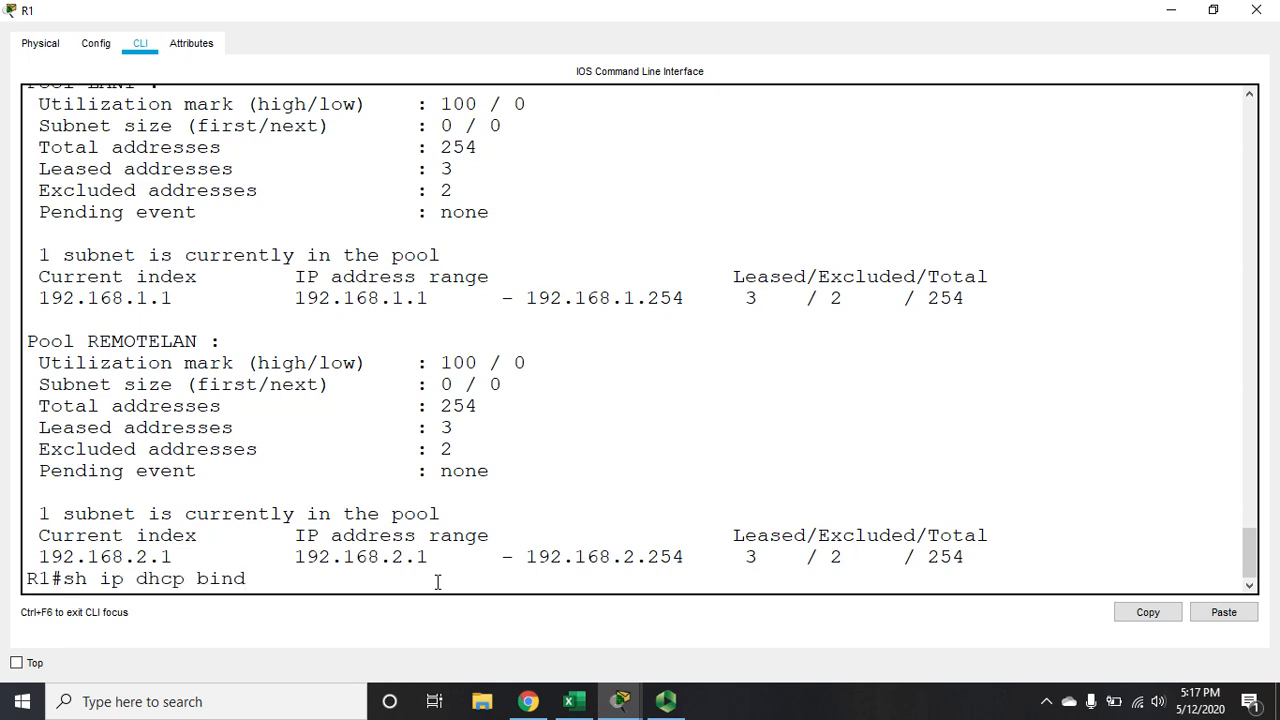
{"action": "key", "text": "Return"}
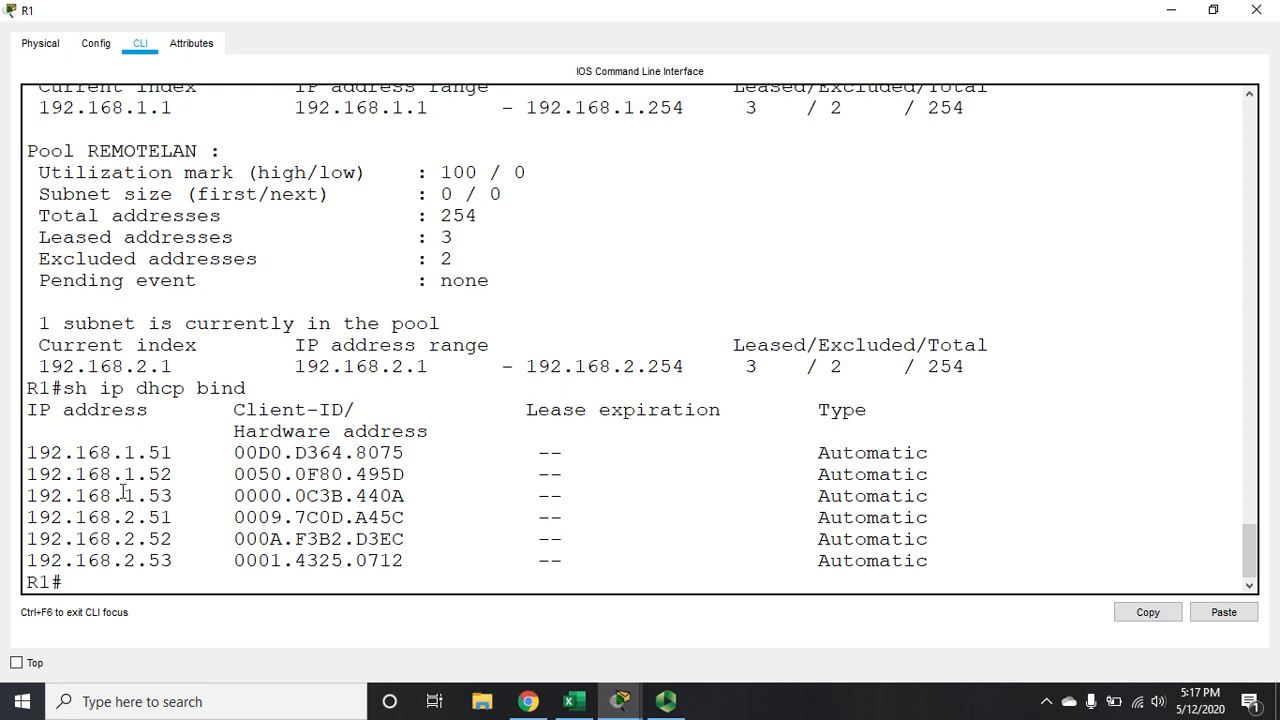
Highlight the 192.168.1.x bindings and the 192.168.2.x bindings in R1's output, and close the R1 window
{"action": "left_click_drag", "start_coordinate": [27, 451], "coordinate": [452, 496]}
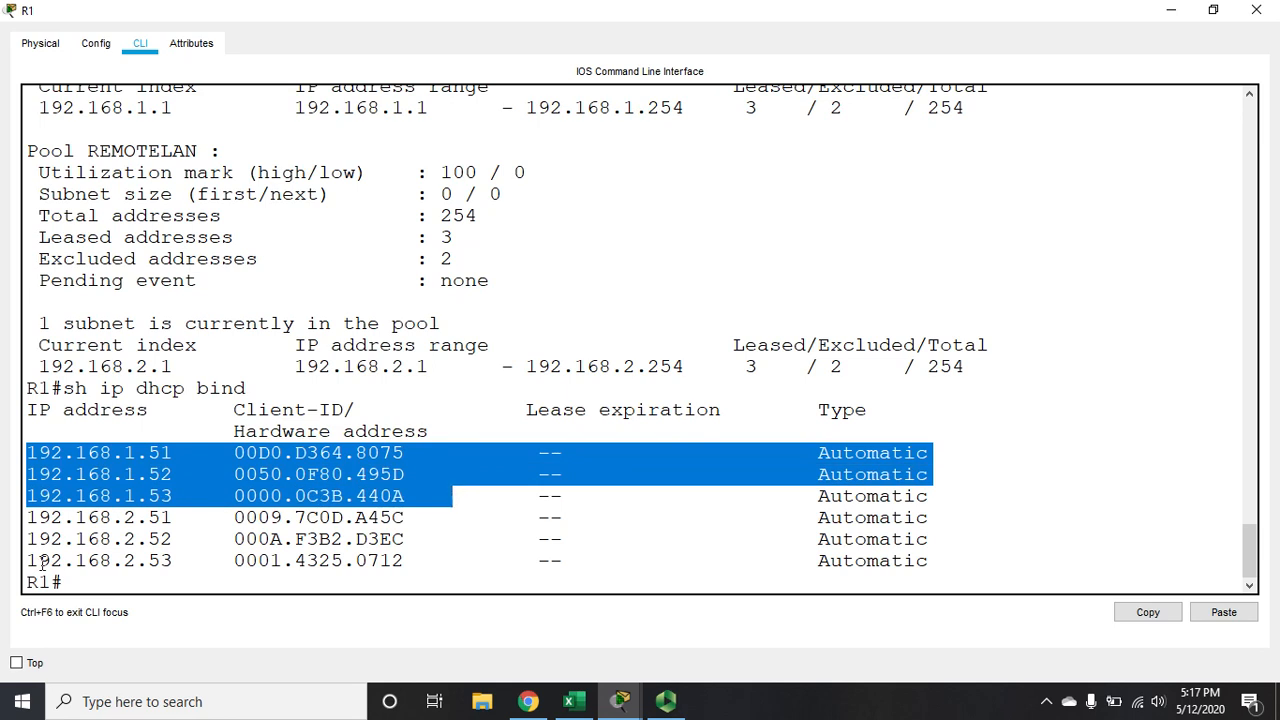
{"action": "left_click_drag", "start_coordinate": [27, 516], "coordinate": [435, 560]}
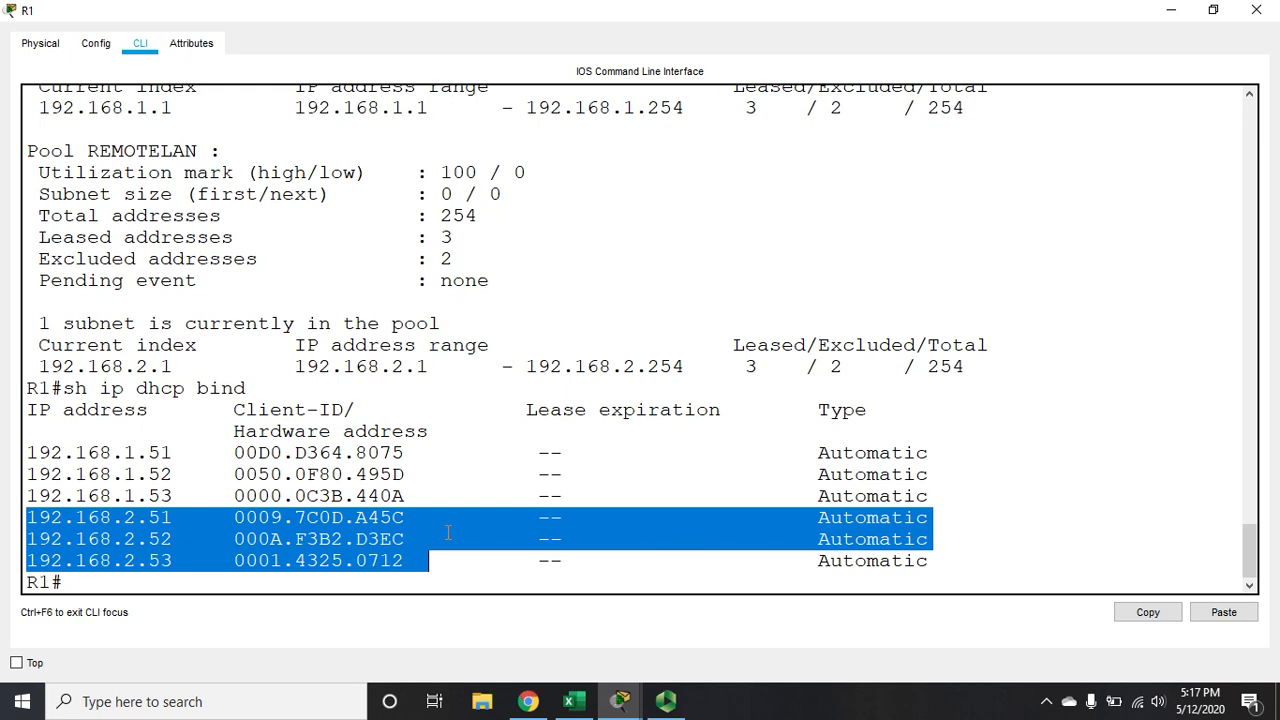
{"action": "left_click", "coordinate": [1257, 10]}
{"action": "left_click_drag", "start_coordinate": [61, 194], "coordinate": [280, 449]}
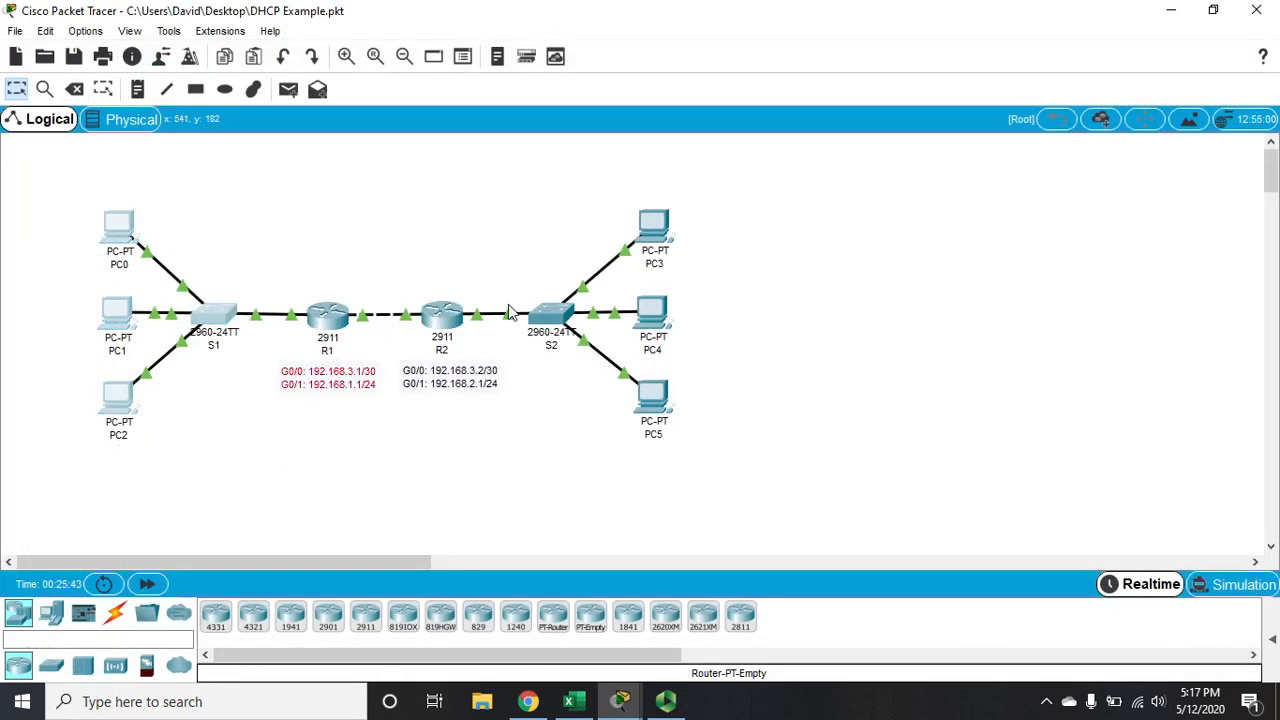
{"action": "left_click_drag", "start_coordinate": [506, 221], "coordinate": [849, 455]}
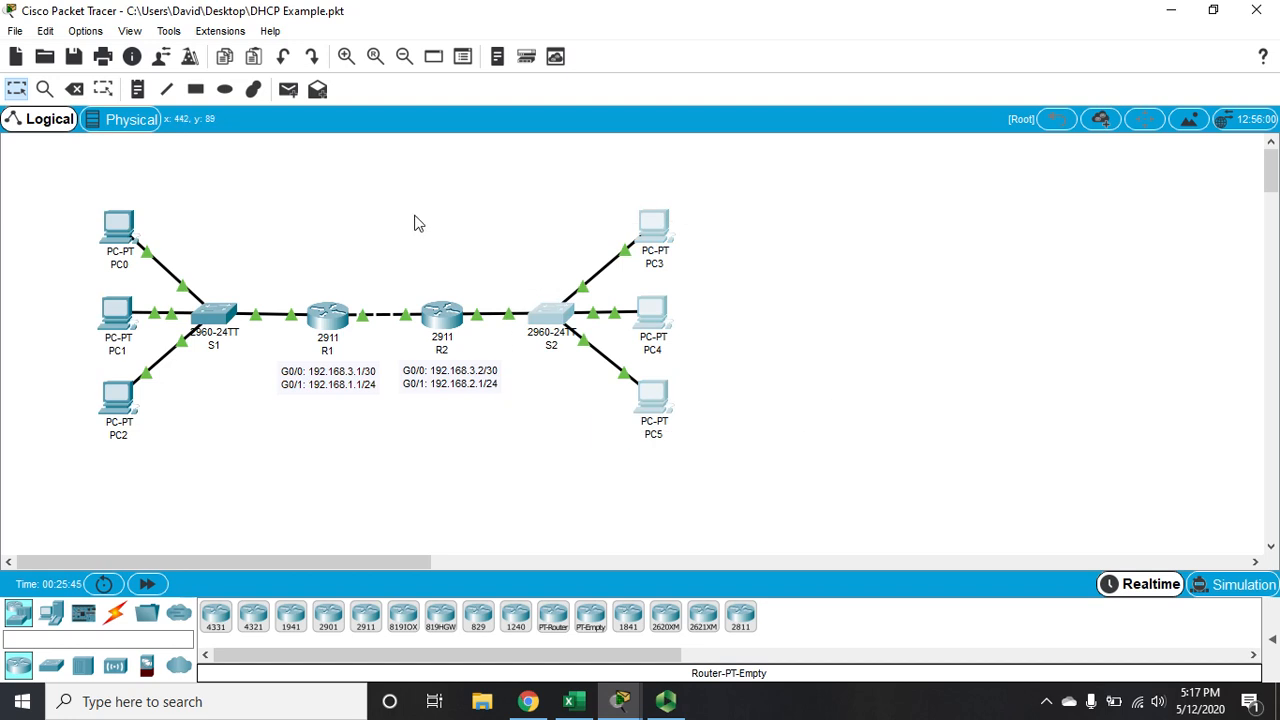
{"action": "left_click_drag", "start_coordinate": [398, 220], "coordinate": [495, 529]}
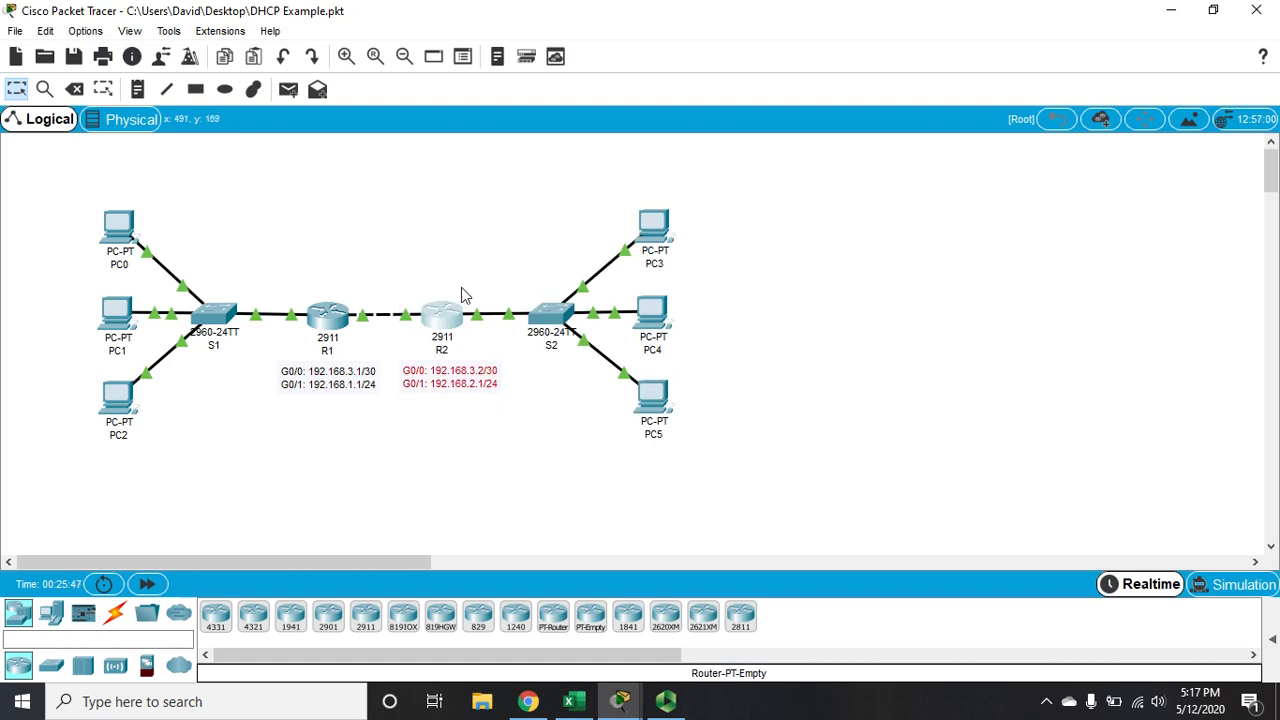
{"action": "mouse_move", "coordinate": [665, 708]}
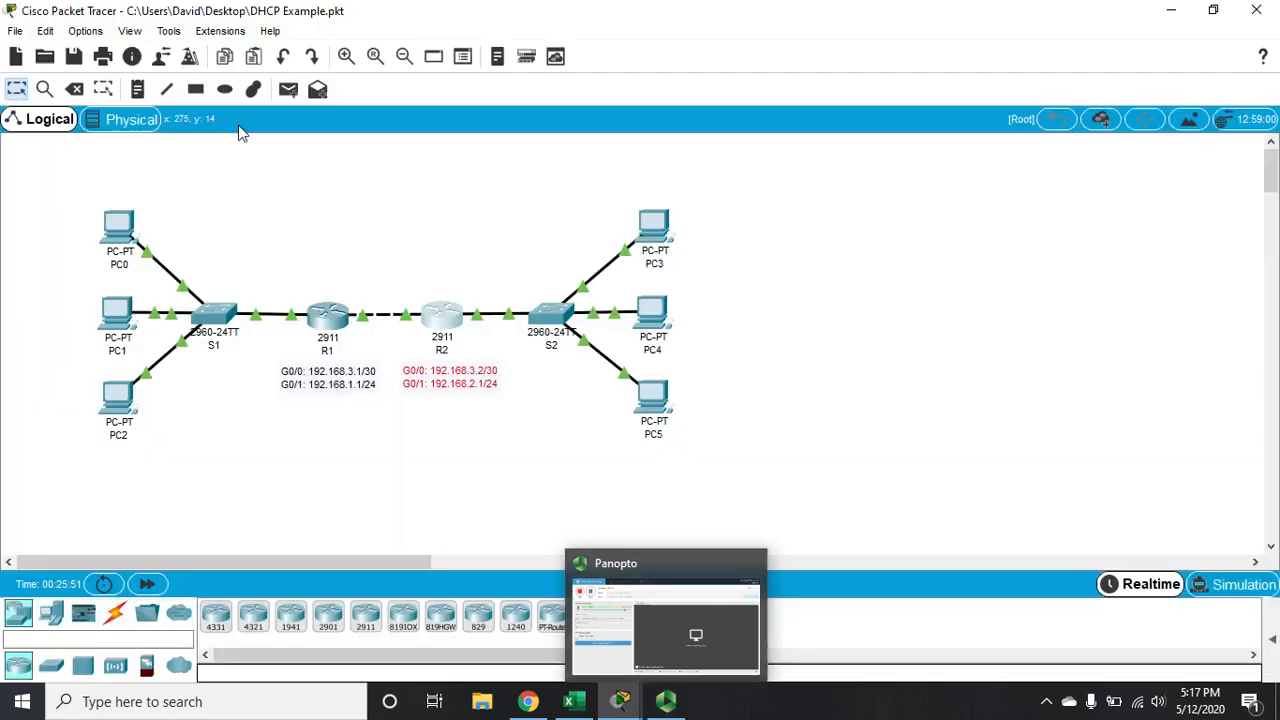
{"action": "left_click", "coordinate": [666, 701]}
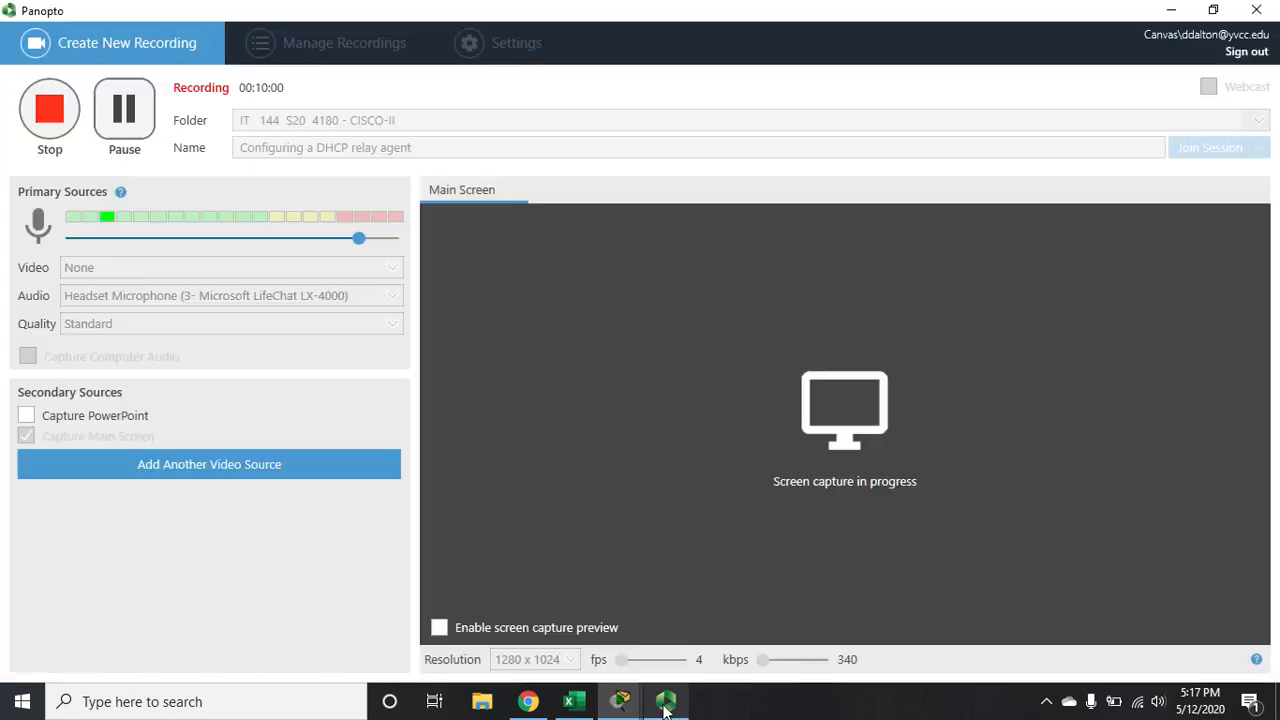